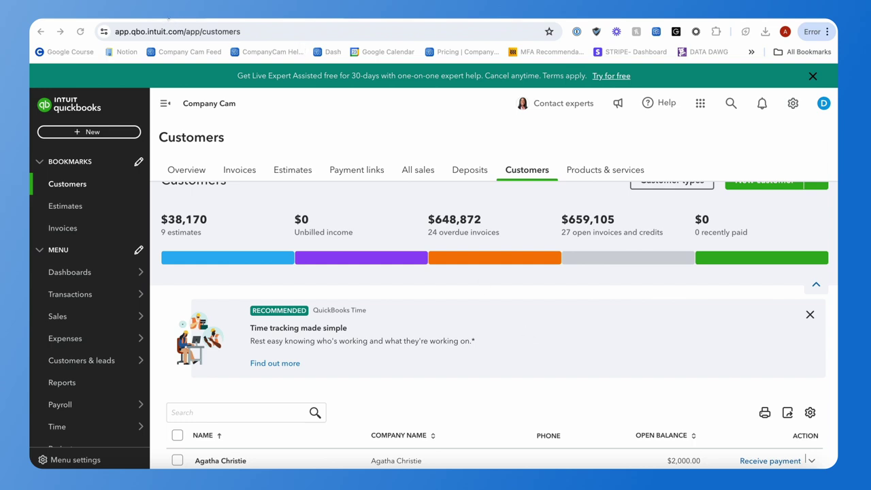
# Go to CompanyCam's Integrations page and browse the available integrations.
pyautogui.click(170, 52)
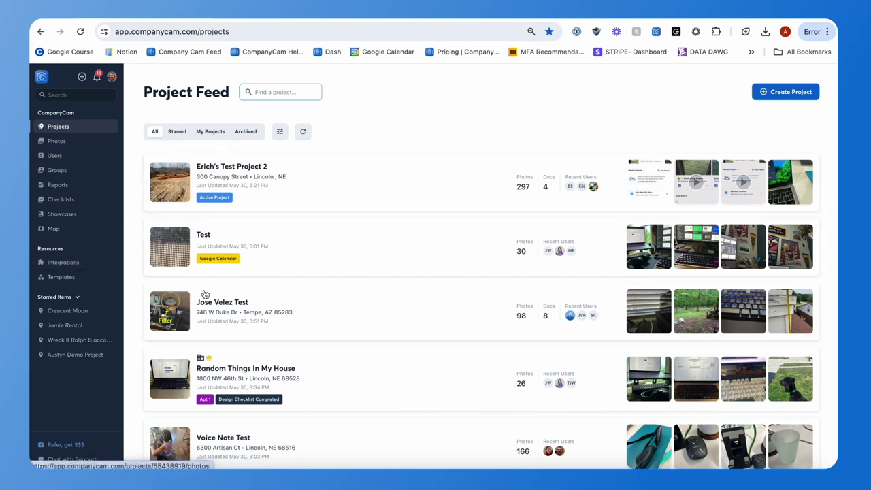
pyautogui.click(62, 264)
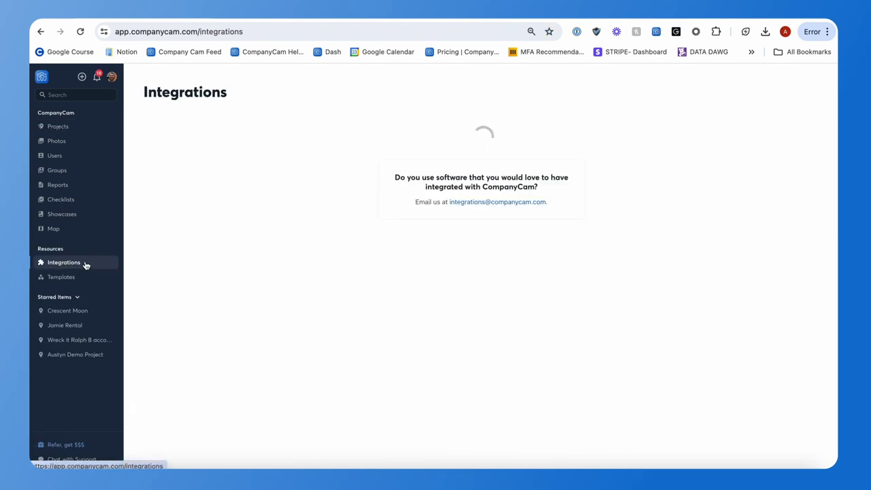
pyautogui.scroll(-2, 397, 259)
pyautogui.scroll(2, 397, 259)
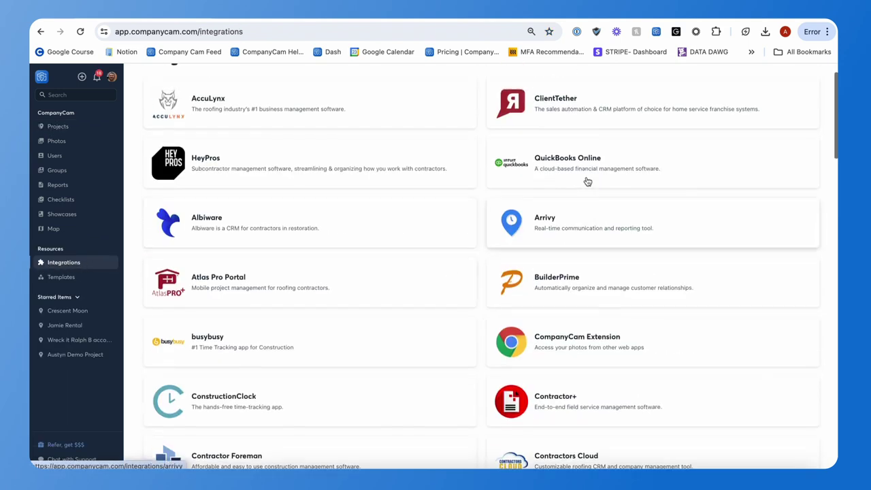
# Connect QuickBooks Online, accepting the data terms and authorizing through the QuickBooks sign-in.
pyautogui.click(568, 200)
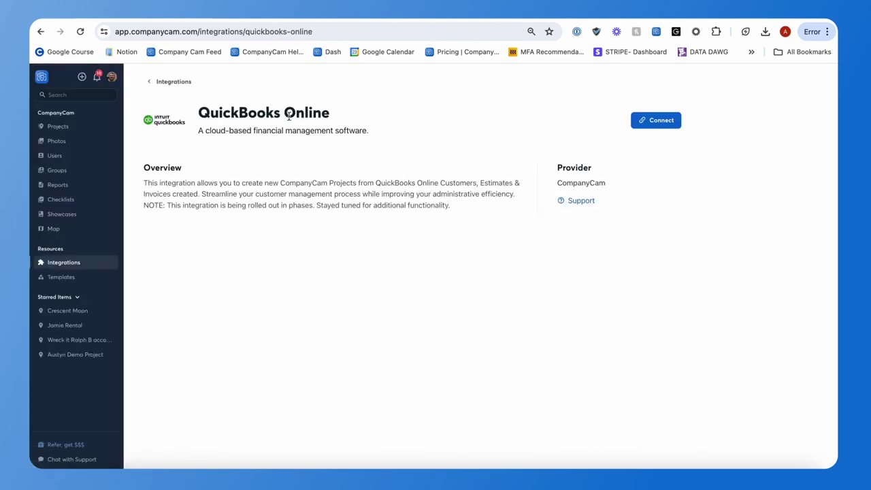
pyautogui.click(653, 123)
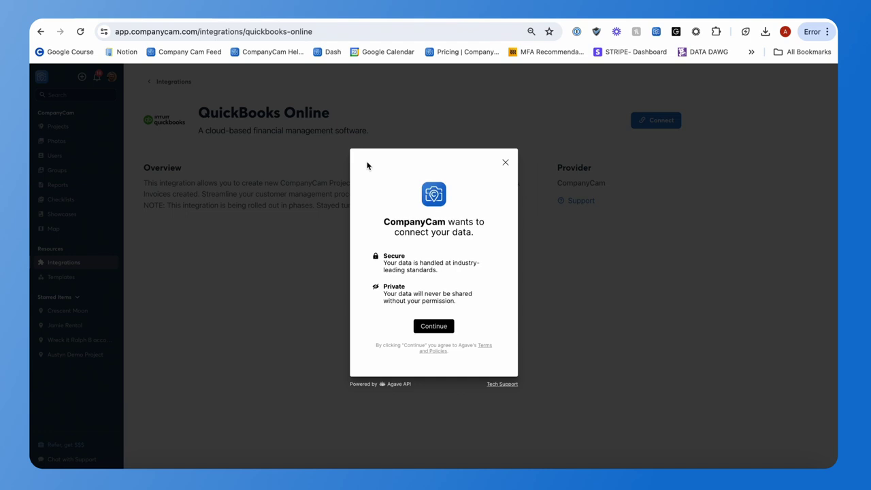
pyautogui.click(427, 327)
pyautogui.click(445, 197)
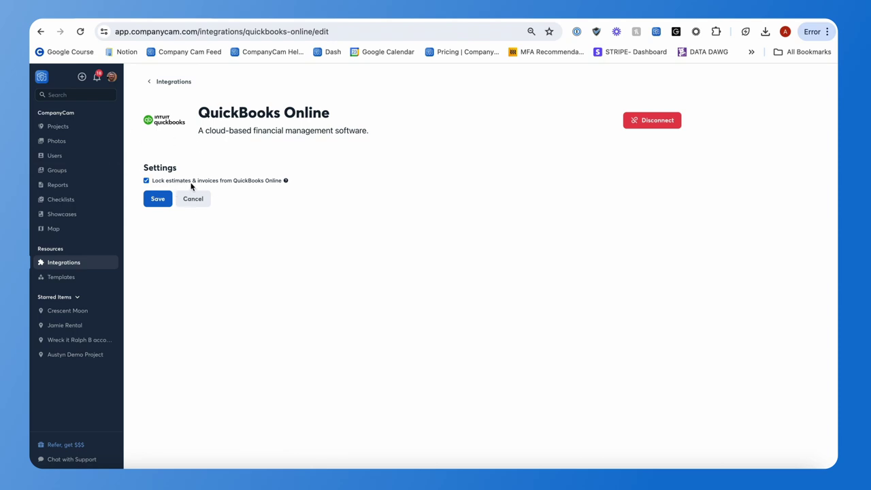
# Save the integration with 'Lock estimates & invoices' checked and return to the project feed.
pyautogui.moveTo(285, 181)
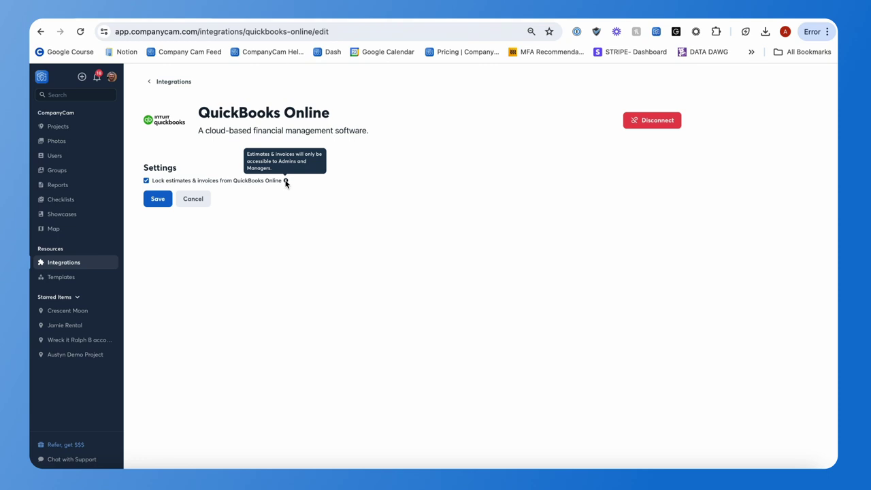
pyautogui.click(157, 202)
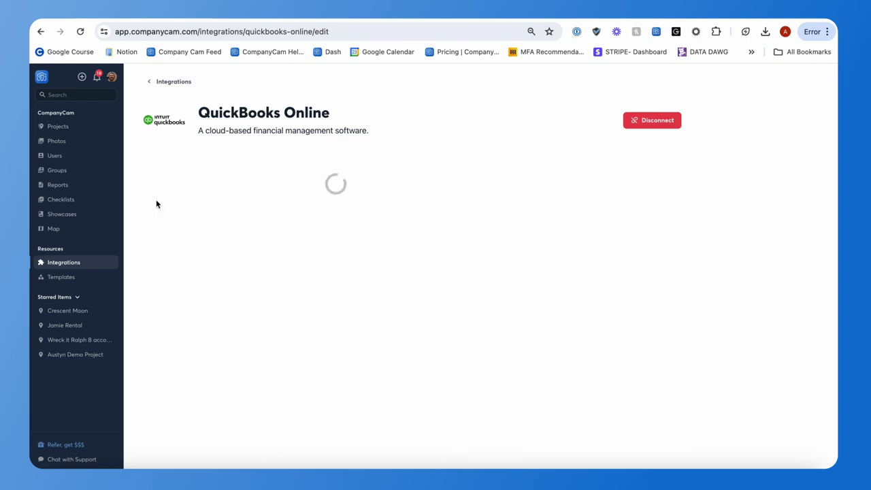
pyautogui.click(69, 128)
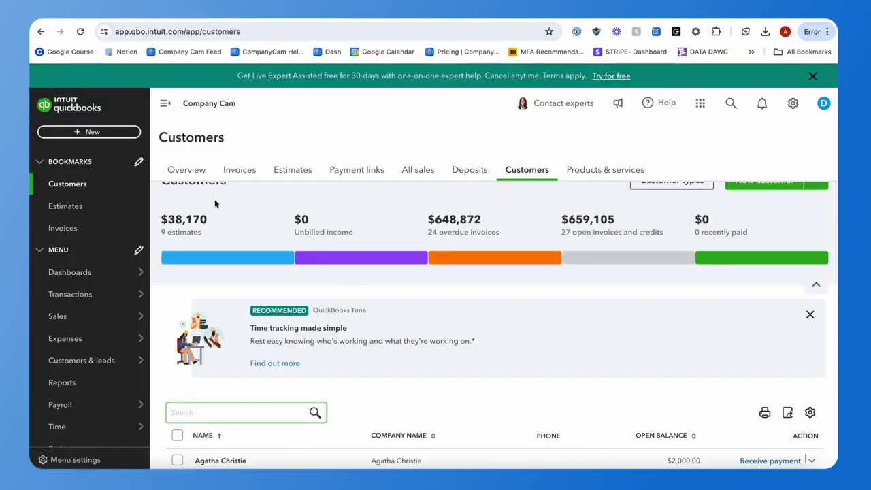
# Start a new QuickBooks customer, entering the test customer's first name and 5/31/24 as last name.
pyautogui.click(75, 131)
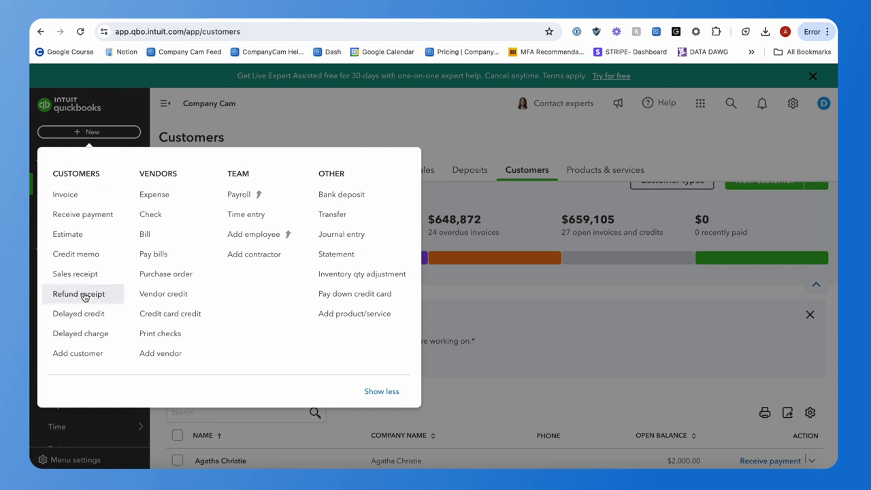
pyautogui.click(80, 355)
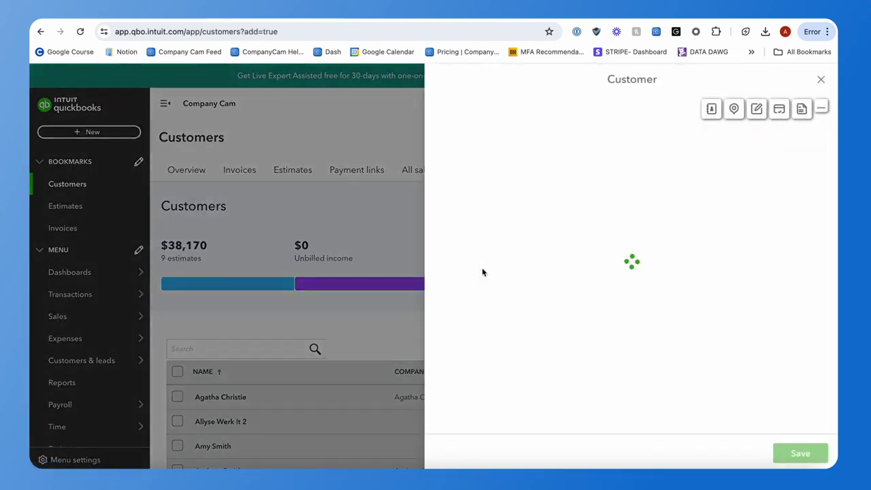
pyautogui.click(548, 165)
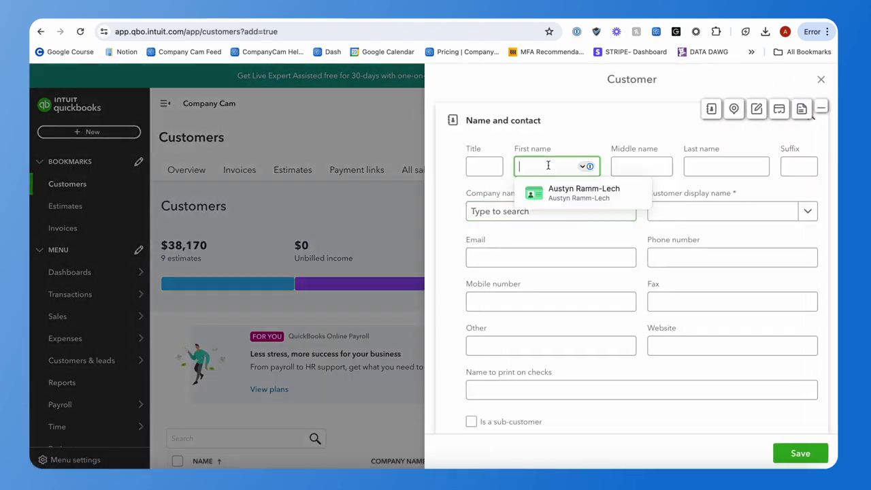
pyautogui.write('Austyn Test')
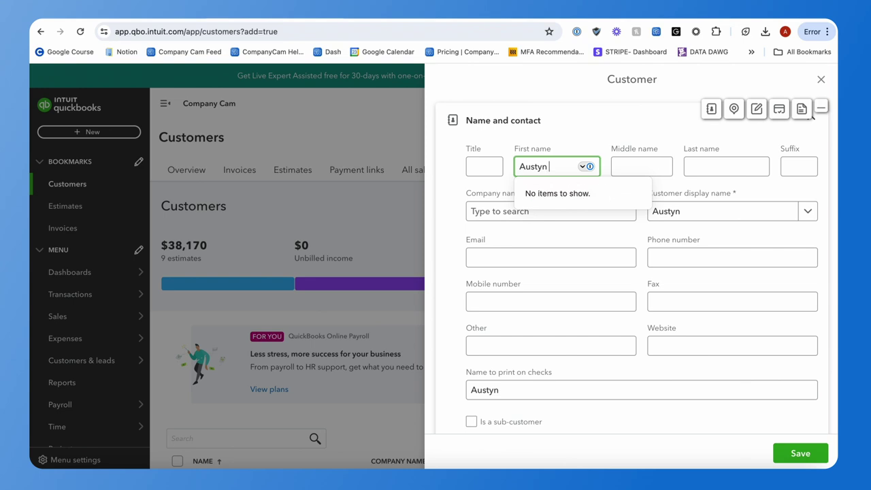
pyautogui.press('Tab')
pyautogui.press('Tab')
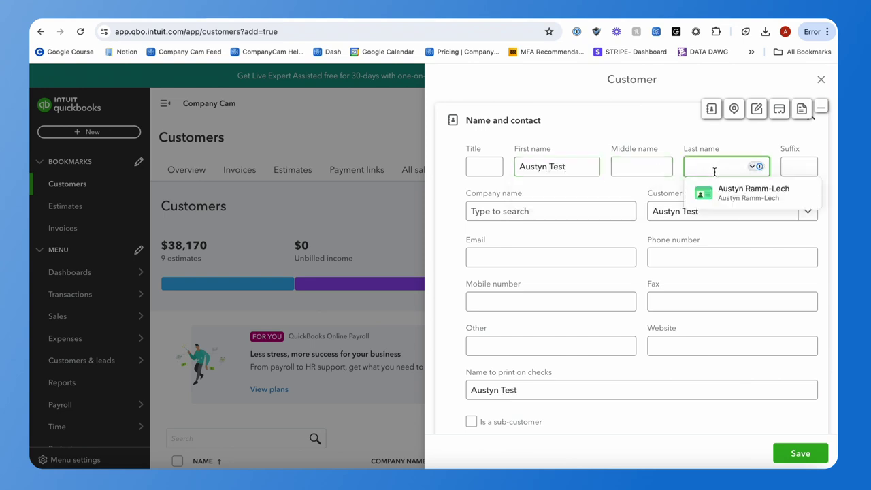
pyautogui.write('5/31/24')
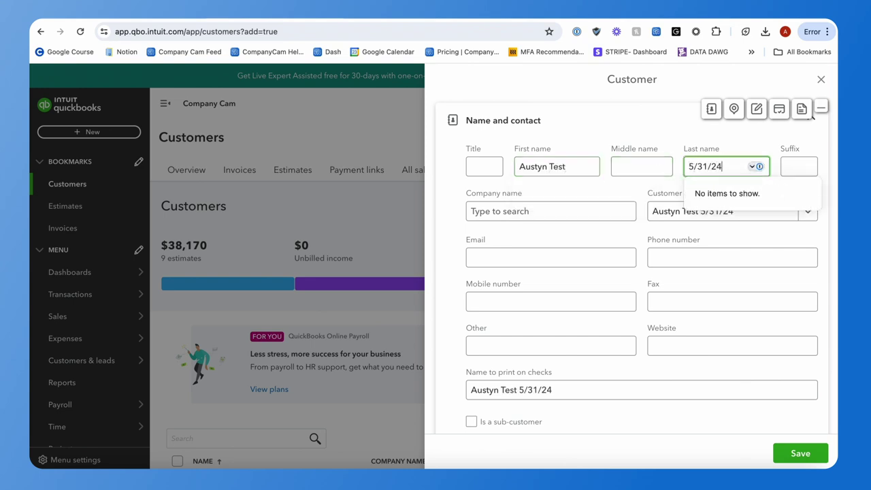
pyautogui.scroll(-3, 540, 256)
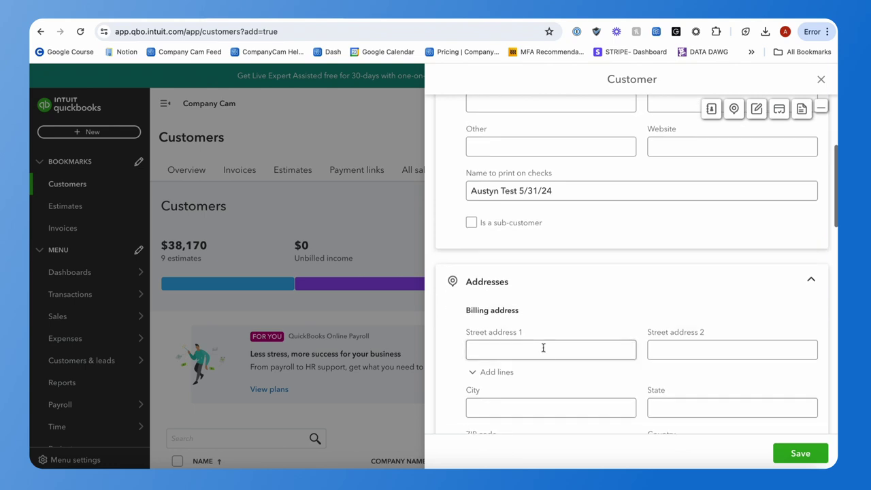
# Fill in the customer's billing street address, city, state and ZIP code.
pyautogui.click(542, 348)
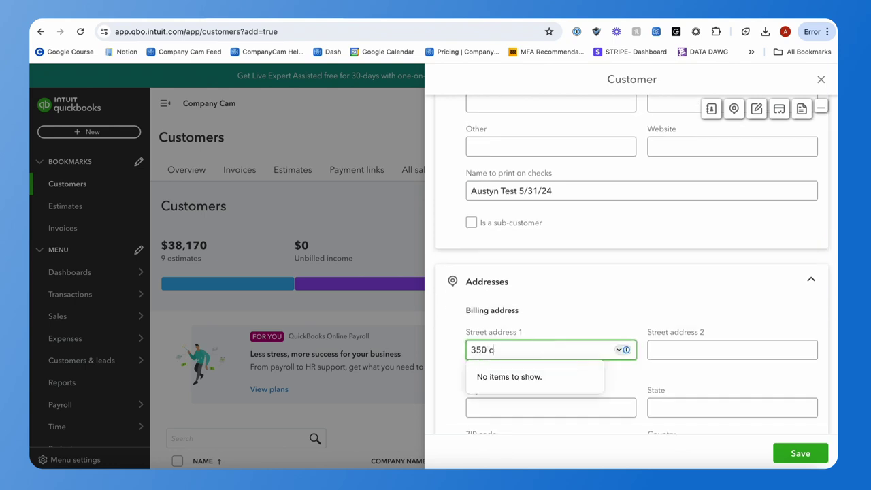
pyautogui.click(629, 317)
pyautogui.scroll(-3, 629, 318)
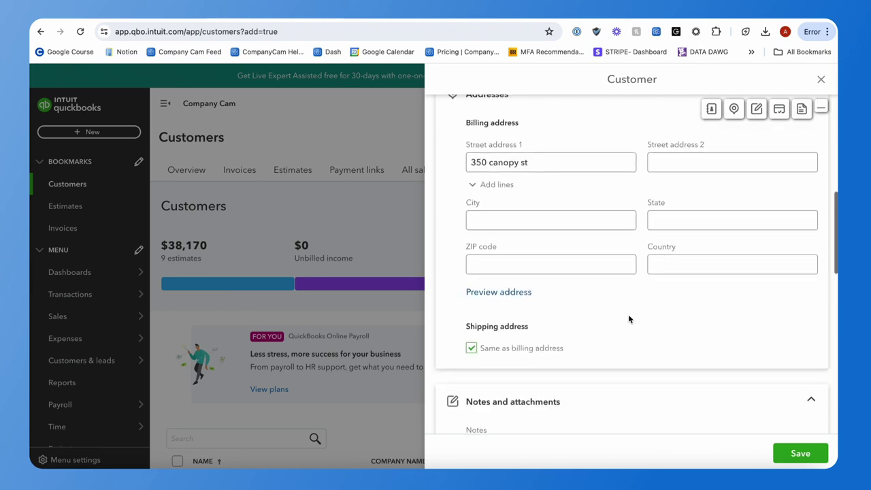
pyautogui.click(543, 216)
pyautogui.write('Lincoln')
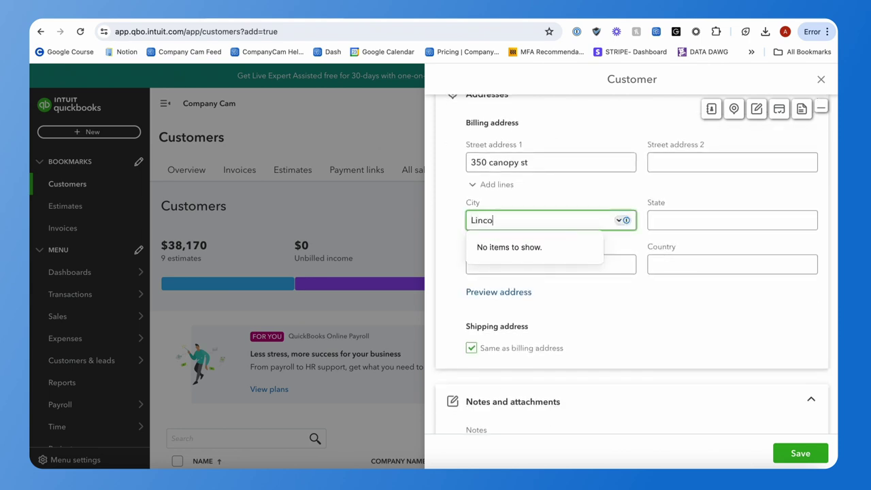
pyautogui.click(720, 221)
pyautogui.write('NE')
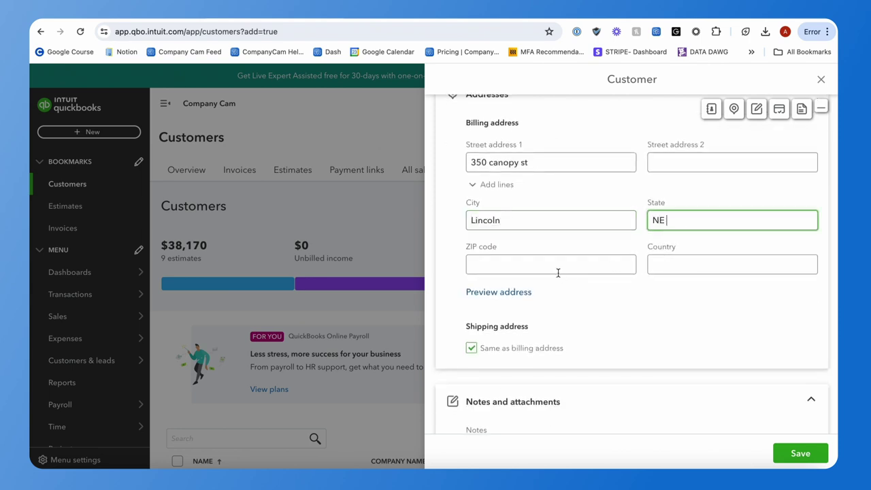
pyautogui.click(553, 264)
pyautogui.write('68504')
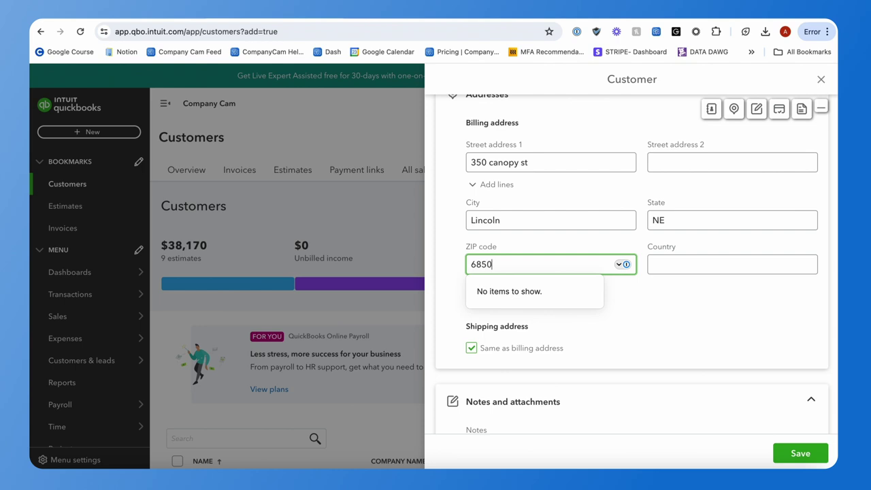
# Set the billing country to USA and save the new customer.
pyautogui.click(683, 266)
pyautogui.write('USA')
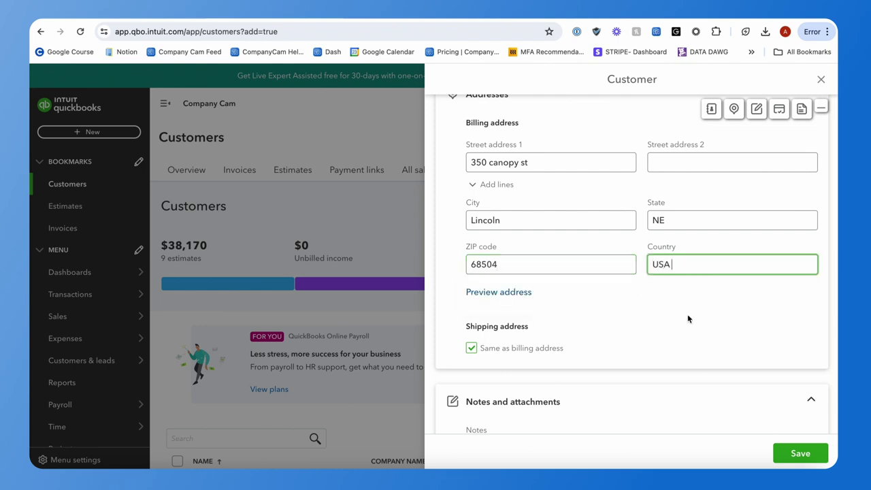
pyautogui.scroll(-1, 708, 333)
pyautogui.click(801, 453)
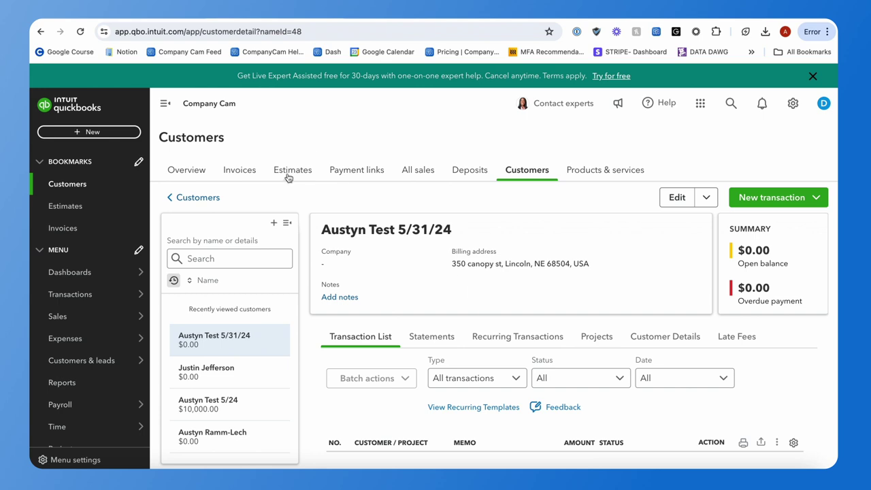
# Open the newly synced 5/31/24 test customer project from CompanyCam's Projects list.
pyautogui.click(126, 20)
pyautogui.click(87, 127)
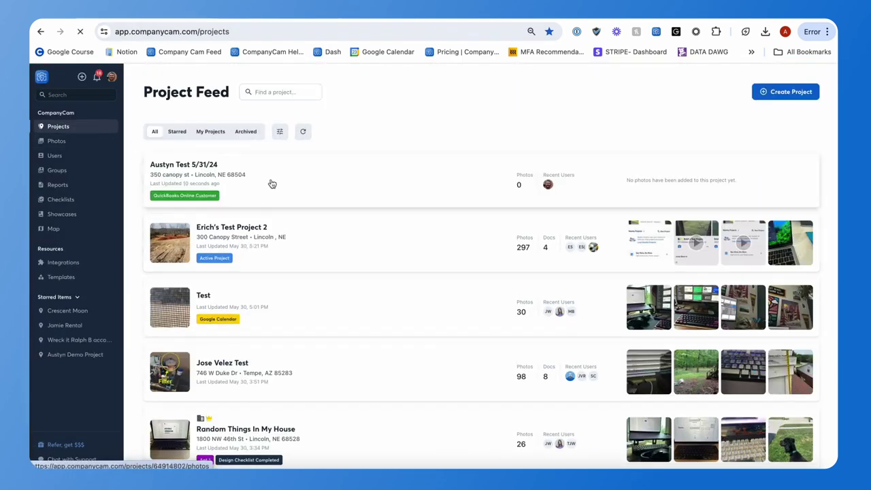
pyautogui.click(270, 184)
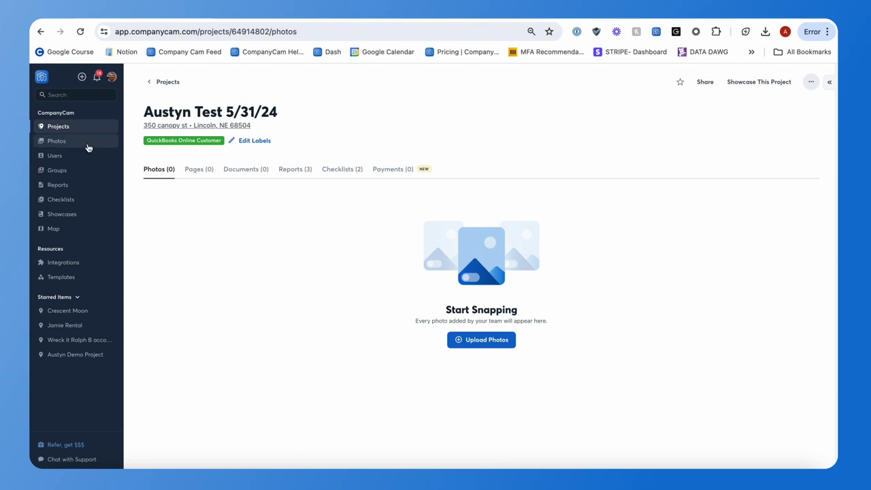
pyautogui.click(164, 82)
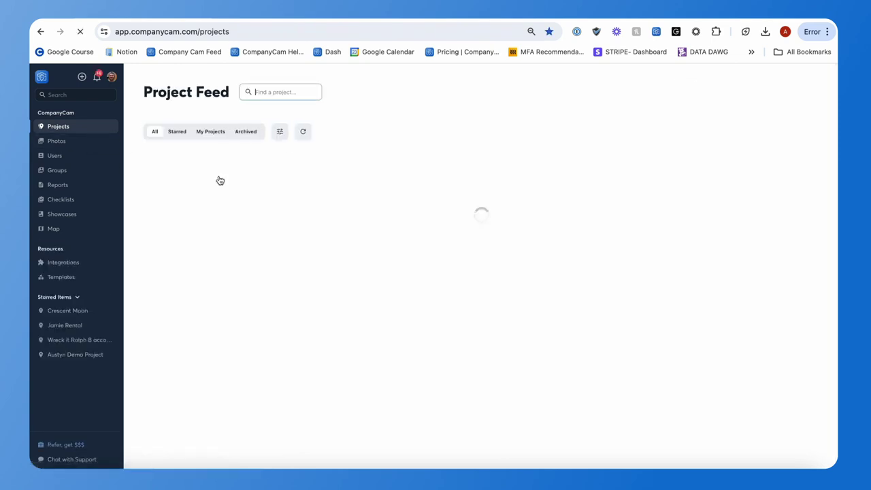
pyautogui.click(218, 185)
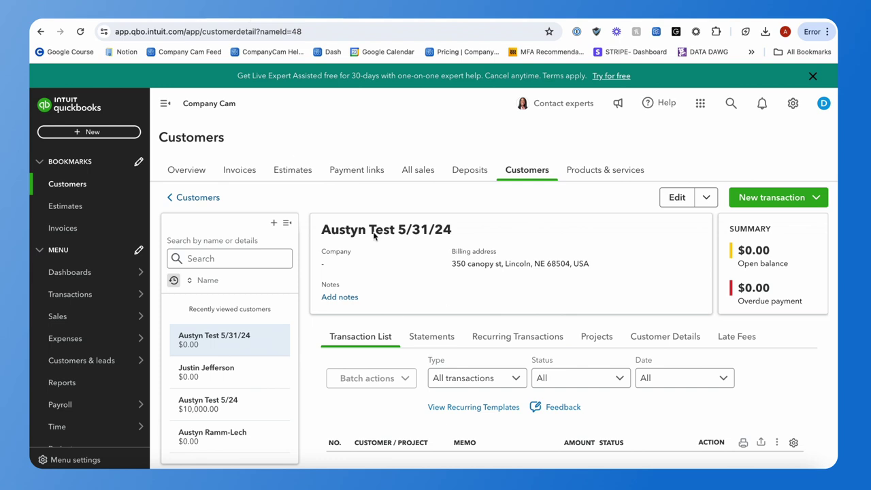
# Start a new QuickBooks estimate for the 5/31/24 test customer.
pyautogui.click(91, 133)
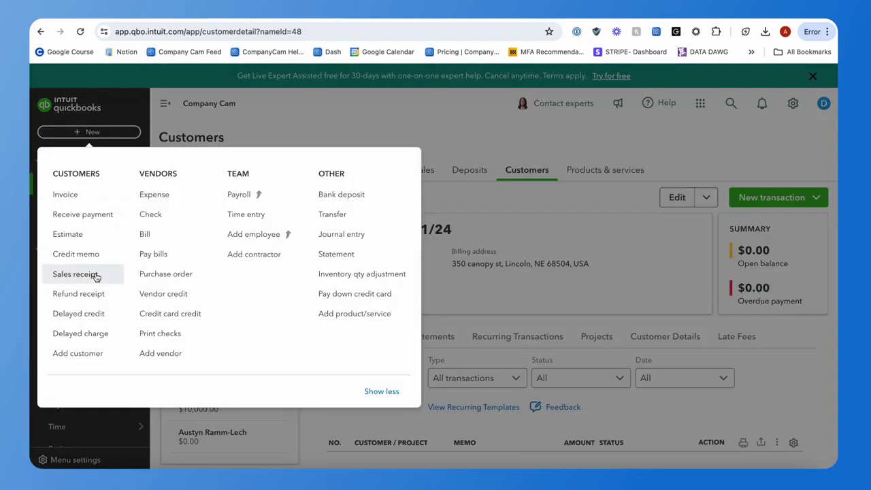
pyautogui.click(75, 241)
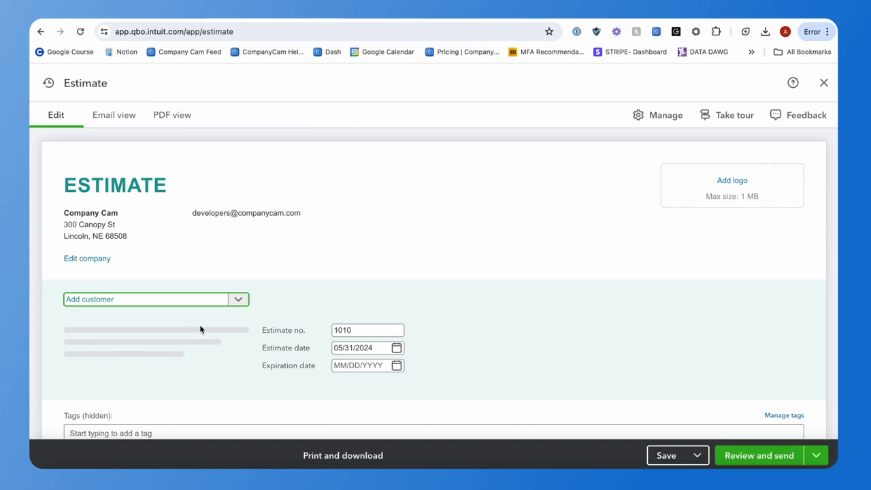
pyautogui.click(239, 300)
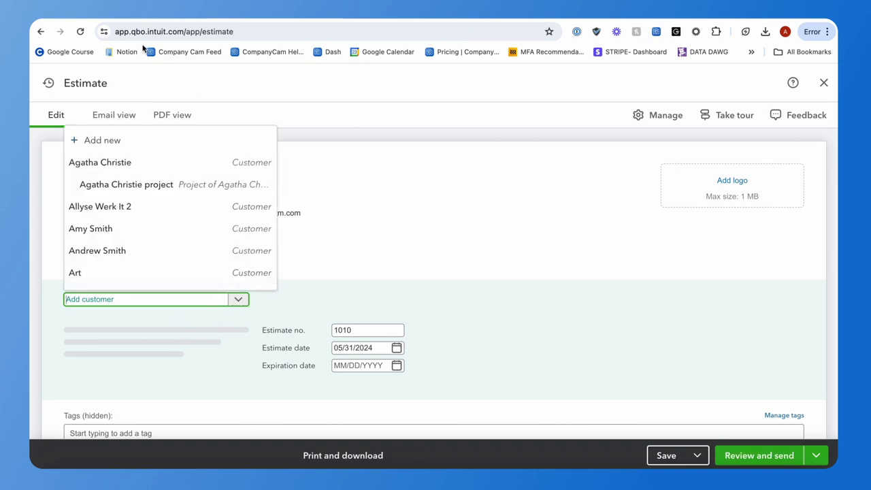
pyautogui.write('Austyn test')
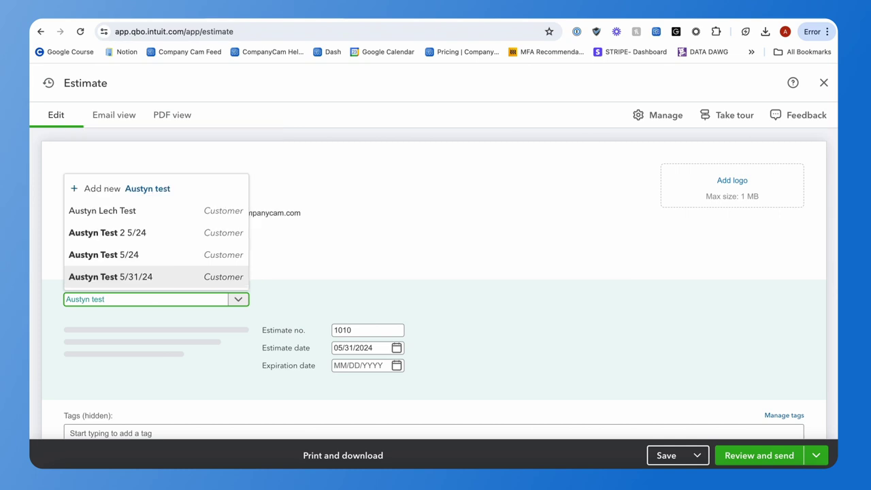
pyautogui.write(' 5/31')
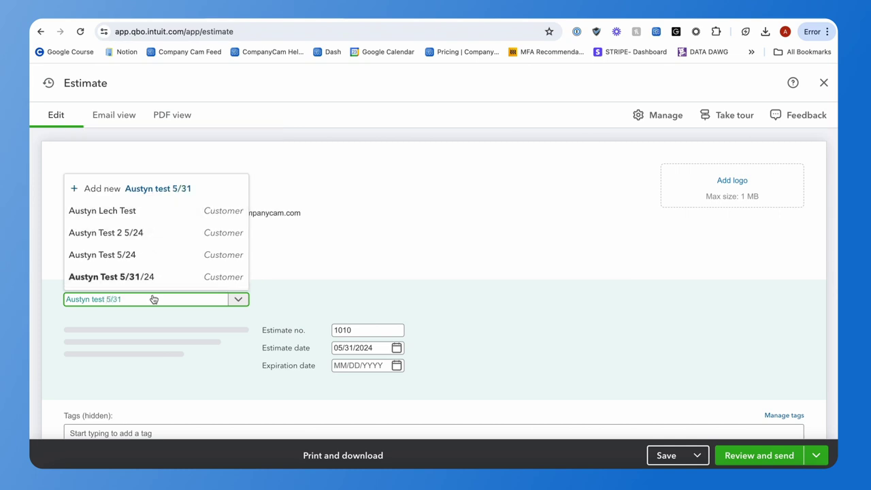
pyautogui.click(155, 277)
pyautogui.scroll(-5, 297, 307)
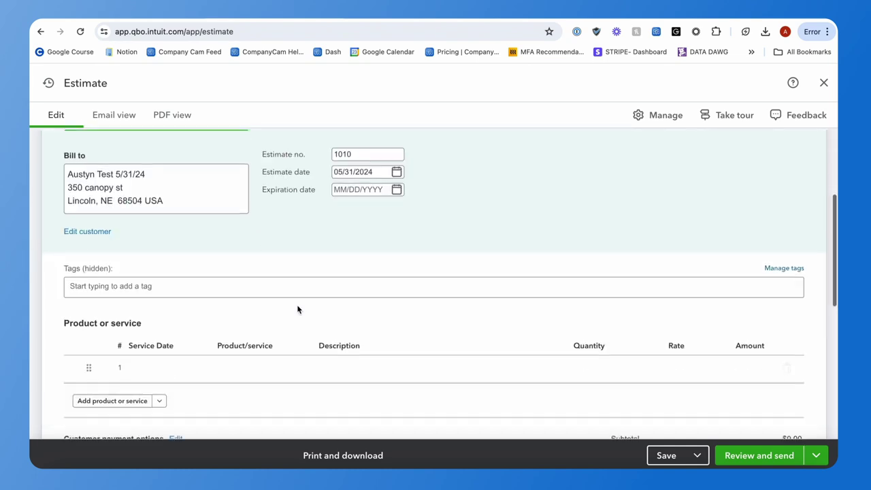
pyautogui.scroll(-3, 259, 187)
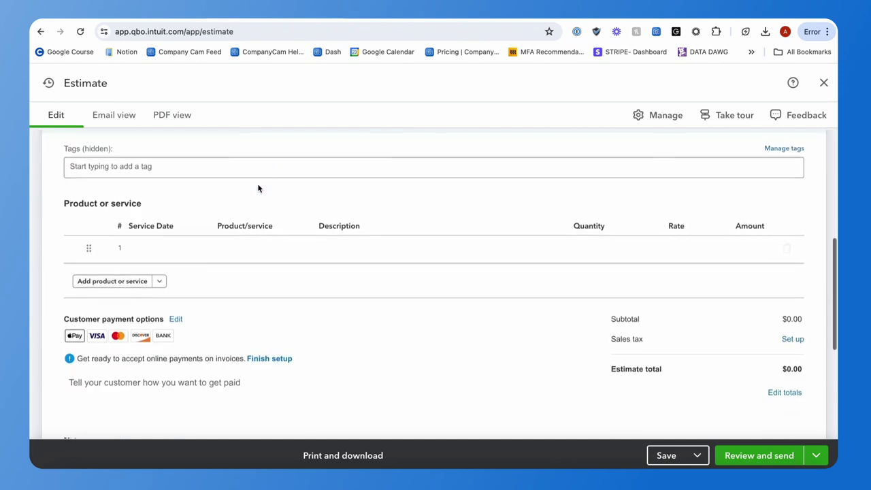
pyautogui.scroll(3, 393, 278)
# Add a Services line described test for $1,000.00 and save estimate 1010.
pyautogui.click(728, 356)
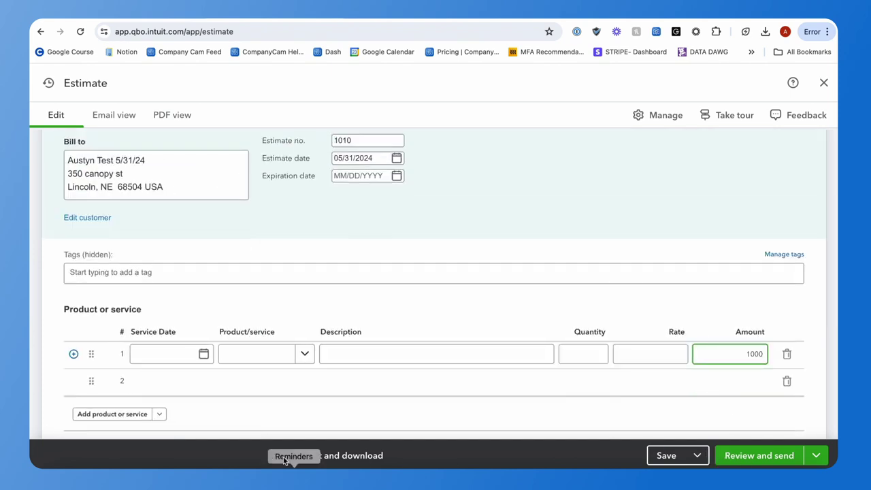
pyautogui.click(253, 355)
pyautogui.click(268, 239)
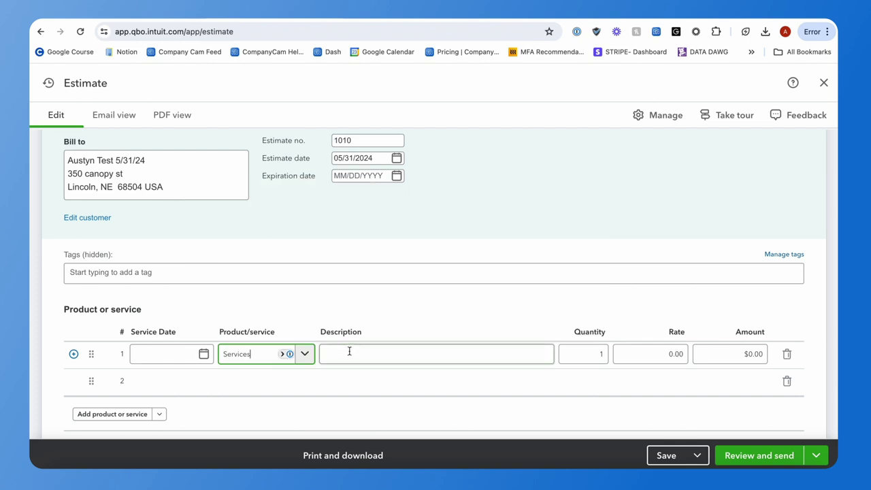
pyautogui.click(350, 352)
pyautogui.scroll(1, 436, 273)
pyautogui.click(730, 387)
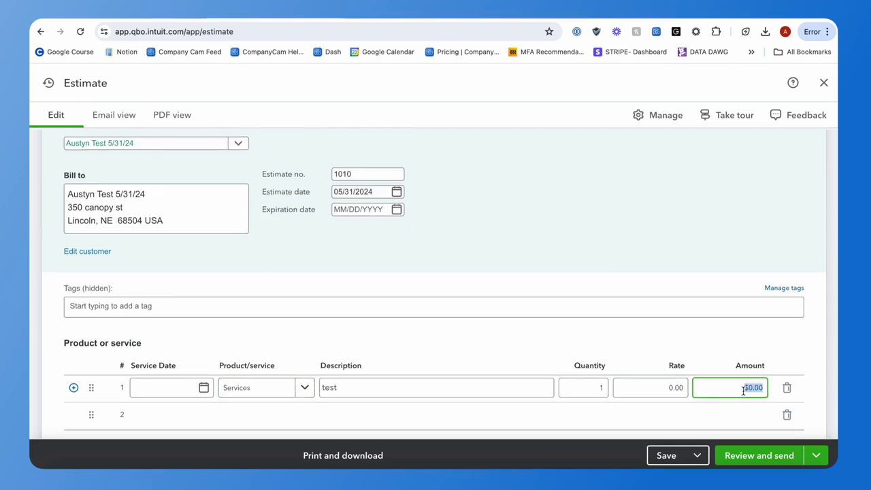
pyautogui.write('1000')
pyautogui.scroll(-4, 711, 364)
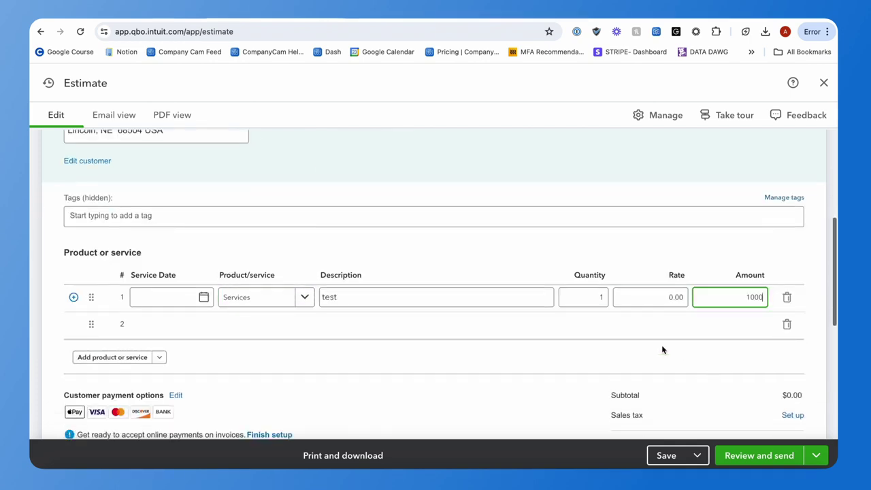
pyautogui.click(686, 456)
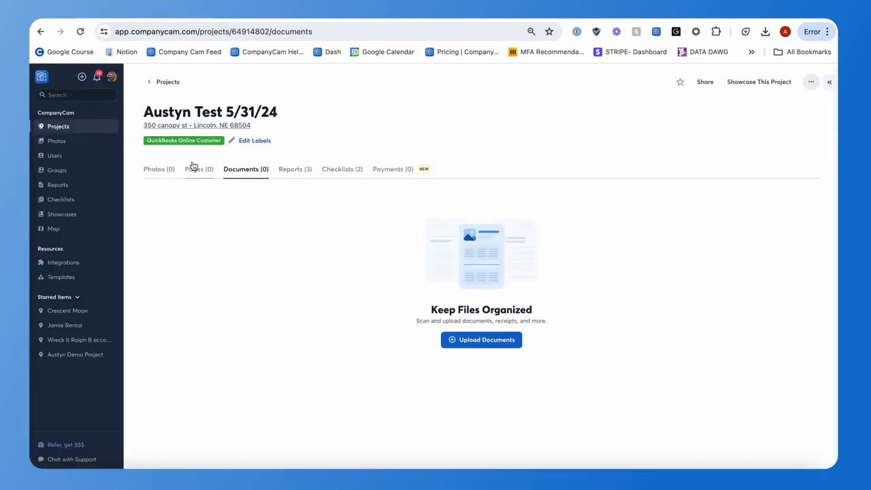
# View the project's Documents tab showing the attached qbo-estimate-1010.pdf.
pyautogui.click(204, 168)
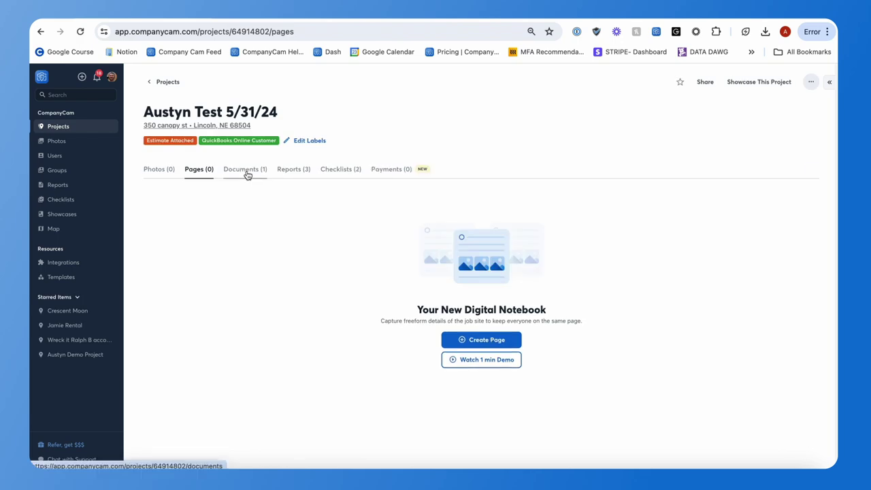
pyautogui.click(247, 170)
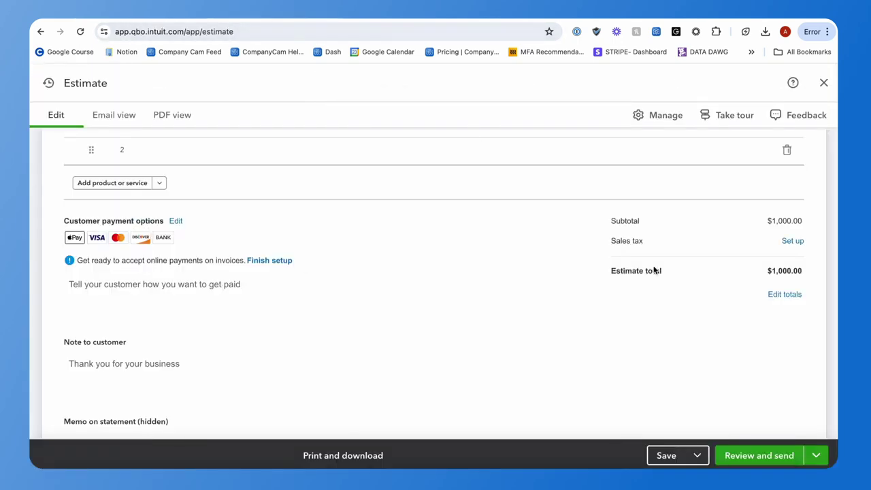
pyautogui.scroll(3, 686, 247)
pyautogui.scroll(-5, 577, 321)
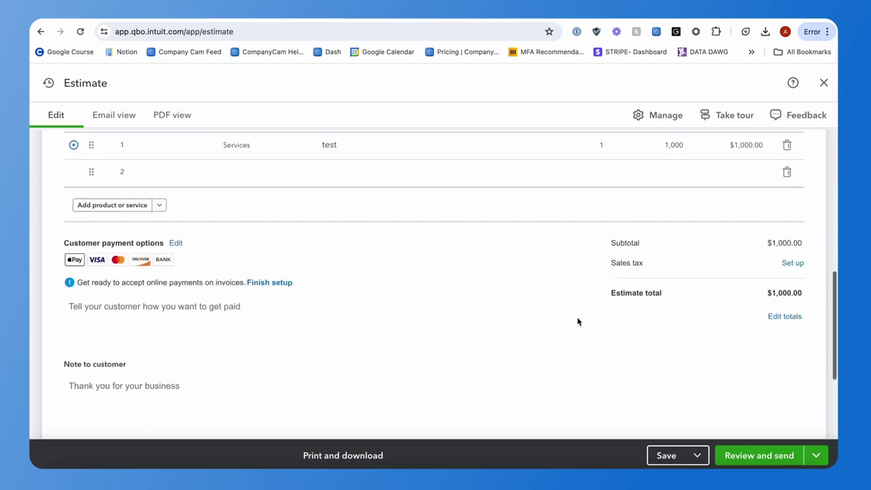
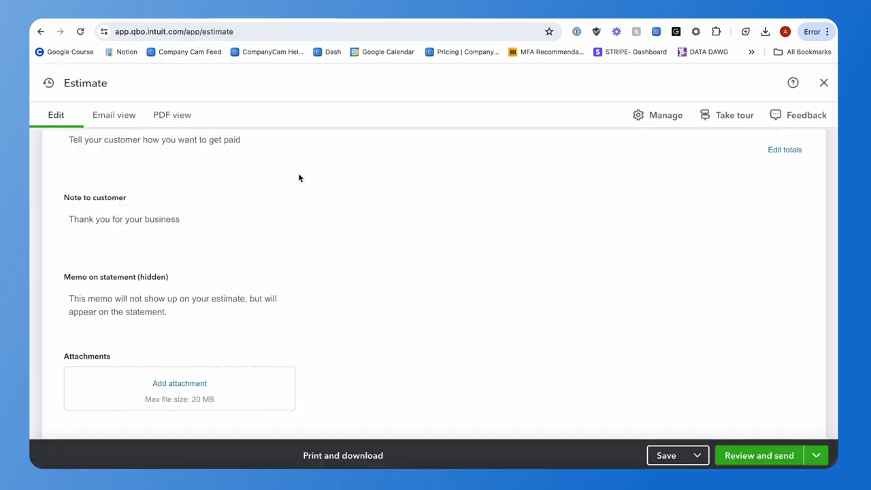
# Go back from the estimate to the test customer's detail page.
pyautogui.click(41, 32)
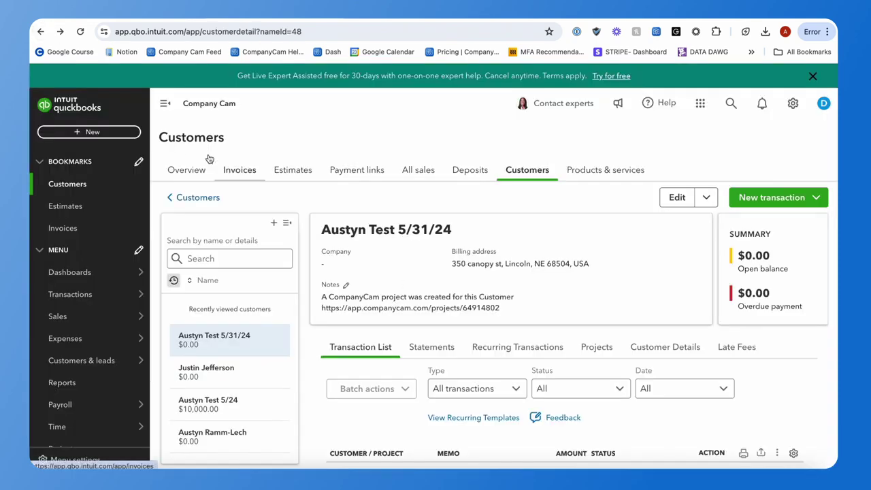
# Start a new invoice billed to the 5/31/24 test customer.
pyautogui.click(89, 132)
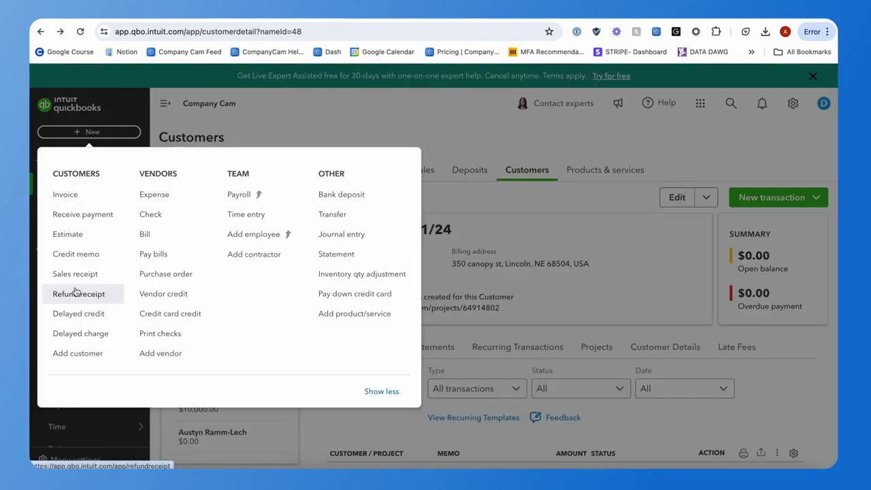
pyautogui.click(76, 195)
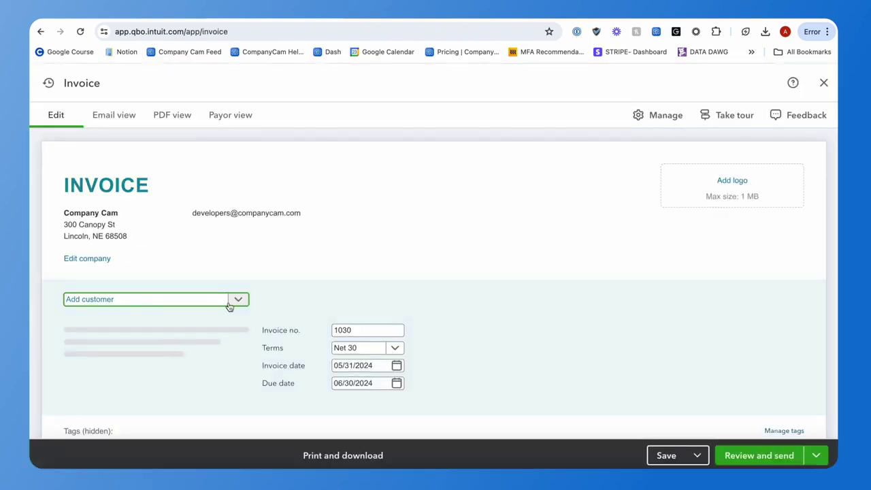
pyautogui.click(198, 305)
pyautogui.write('Austyn Test 5/31')
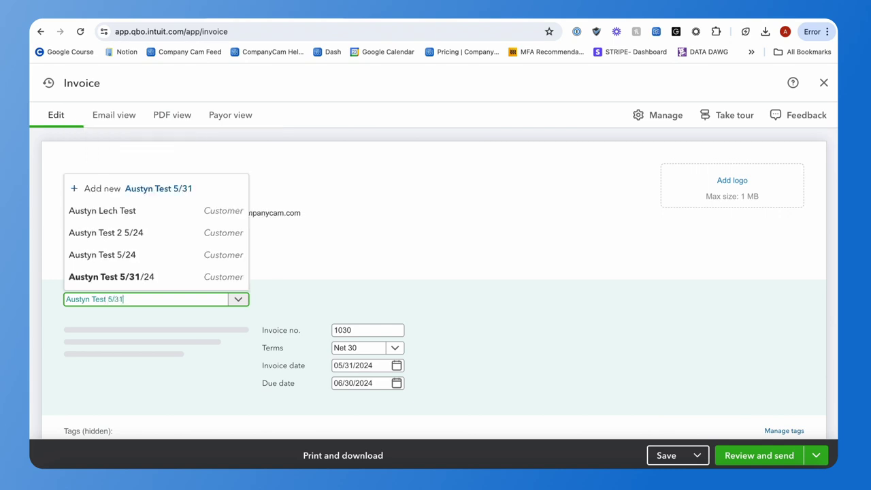
pyautogui.click(171, 279)
pyautogui.scroll(-3, 408, 300)
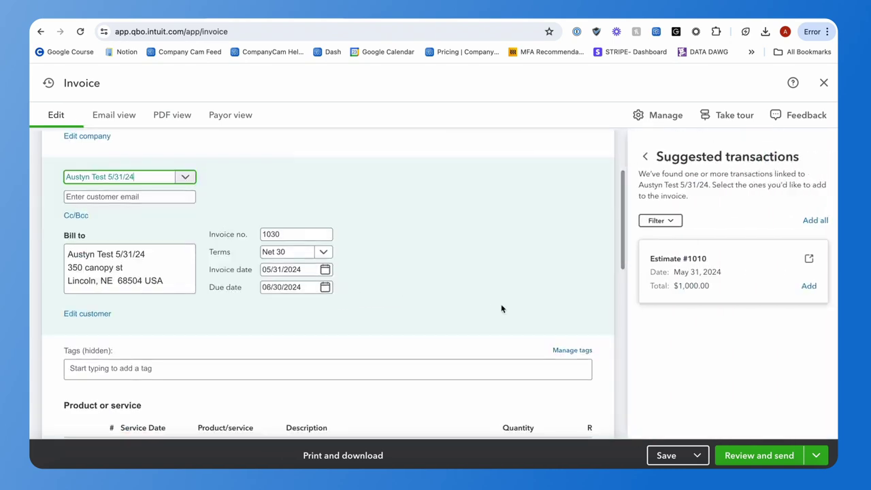
pyautogui.scroll(-4, 501, 308)
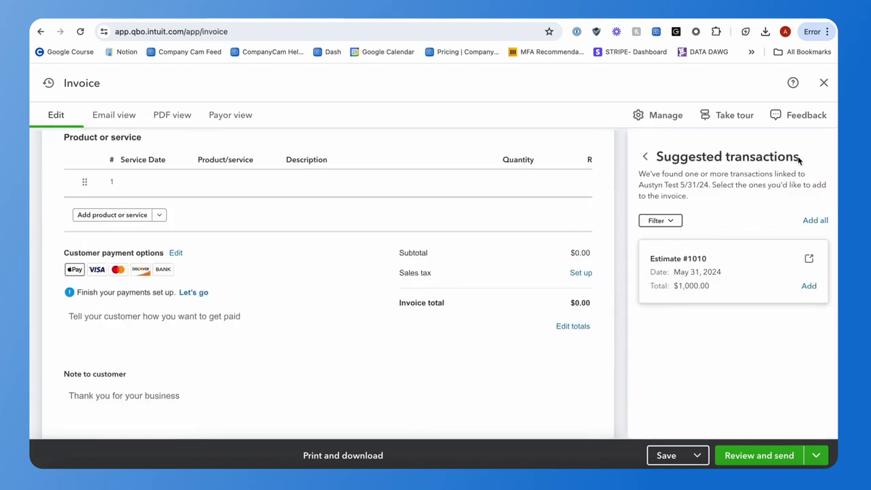
pyautogui.click(824, 83)
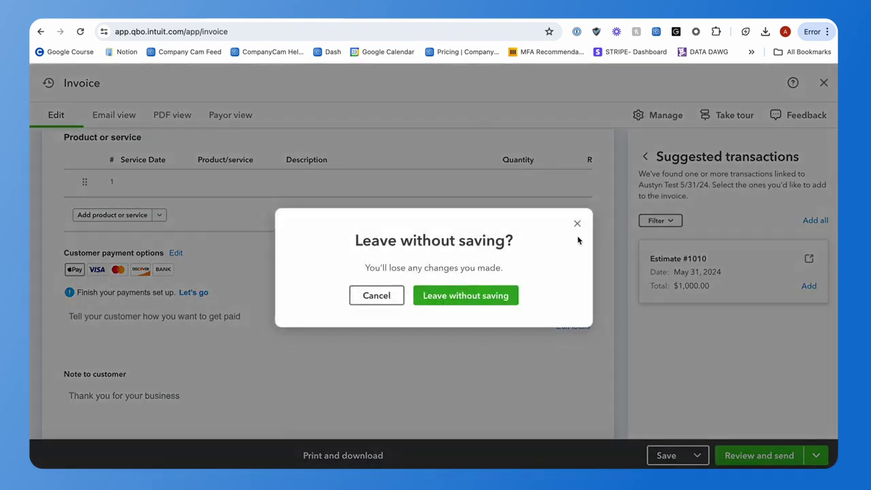
pyautogui.click(578, 225)
pyautogui.scroll(2, 162, 245)
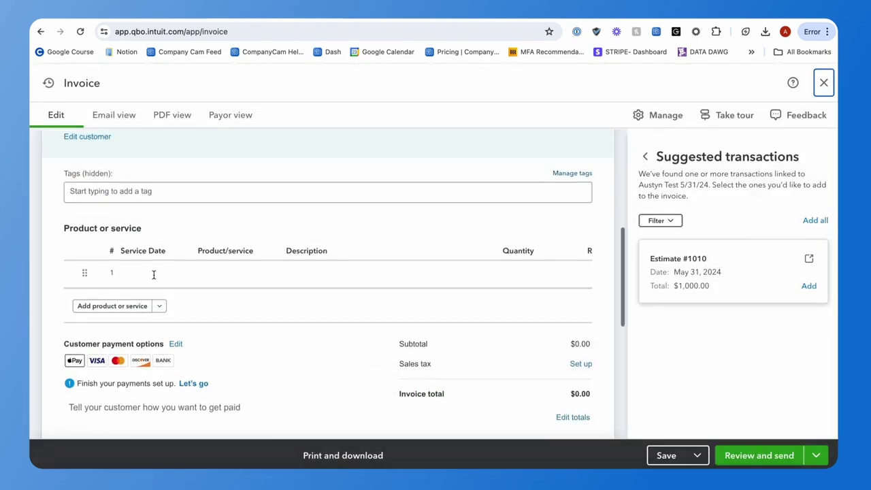
# Add a Services line dated 05/31/2024, described 'test', with a $1,000.00 amount.
pyautogui.click(212, 280)
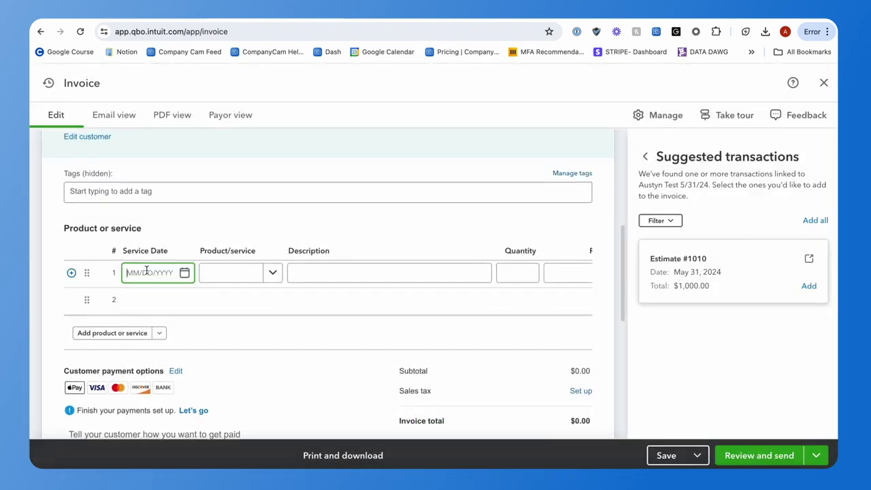
pyautogui.click(184, 273)
pyautogui.click(221, 408)
pyautogui.click(253, 273)
pyautogui.click(238, 345)
pyautogui.click(340, 274)
pyautogui.write('test')
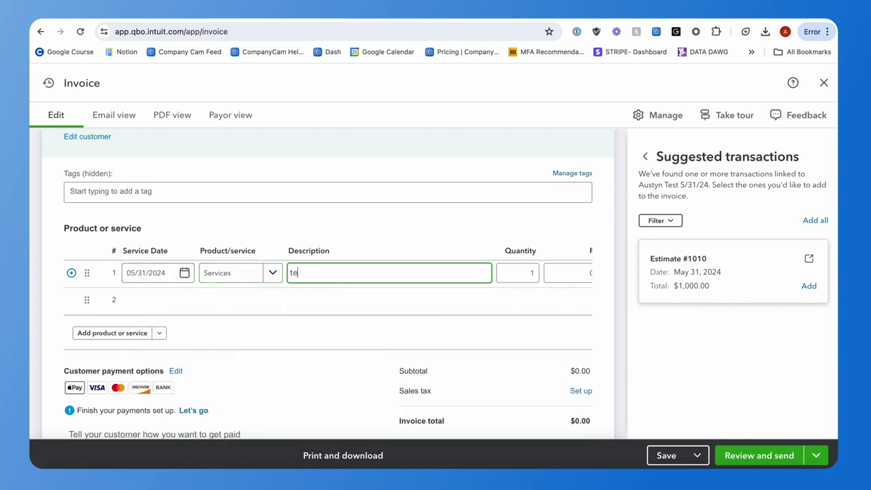
pyautogui.hscroll(2, 443, 286)
pyautogui.click(509, 272)
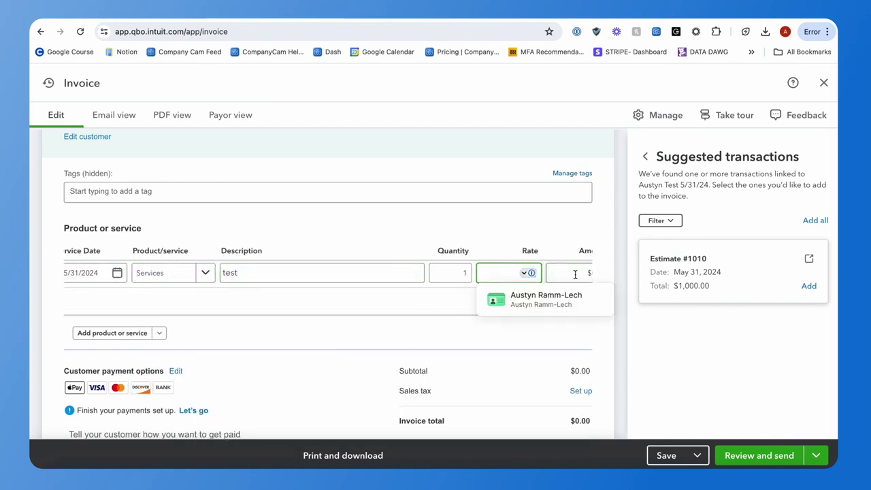
pyautogui.press('Tab')
pyautogui.write('1000')
pyautogui.click(486, 345)
# Save invoice 1030 and switch to the CompanyCam project tab.
pyautogui.scroll(-3, 486, 344)
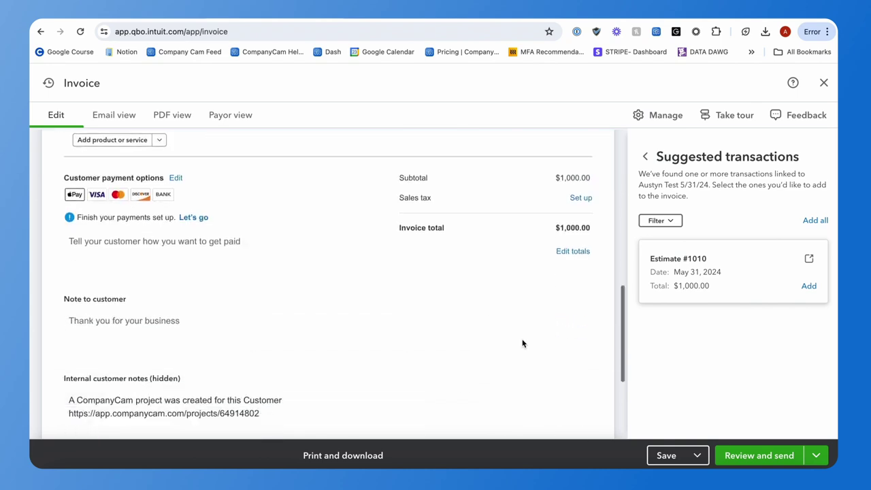
pyautogui.click(667, 457)
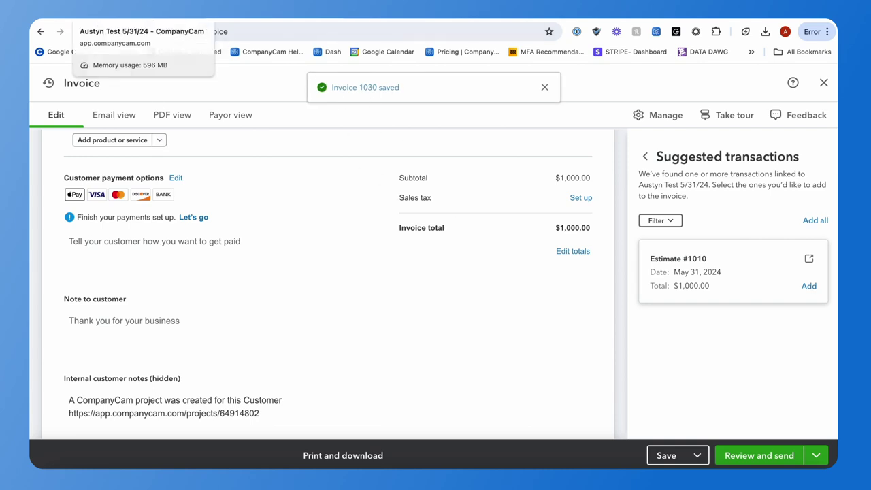
pyautogui.click(143, 21)
pyautogui.click(248, 169)
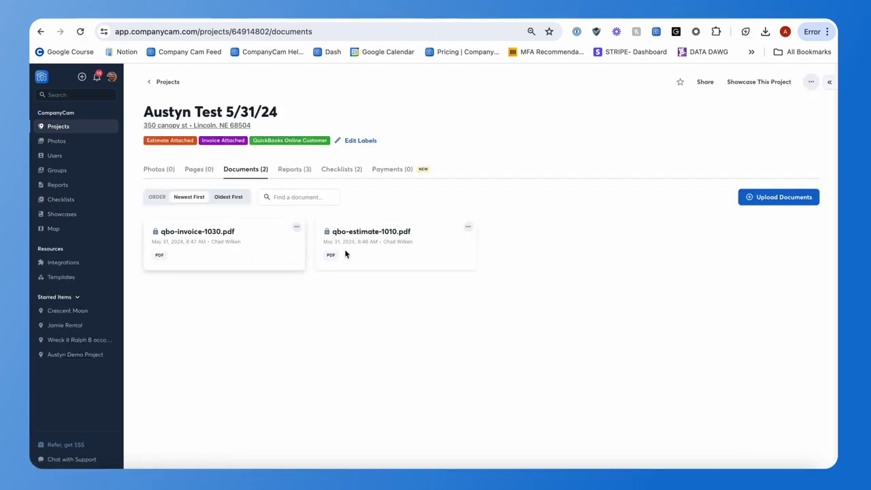
pyautogui.click(194, 233)
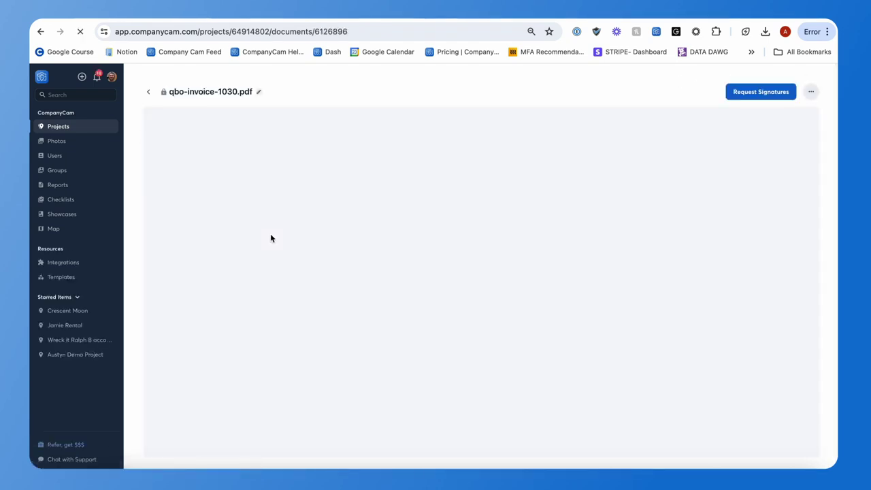
pyautogui.scroll(-5, 301, 255)
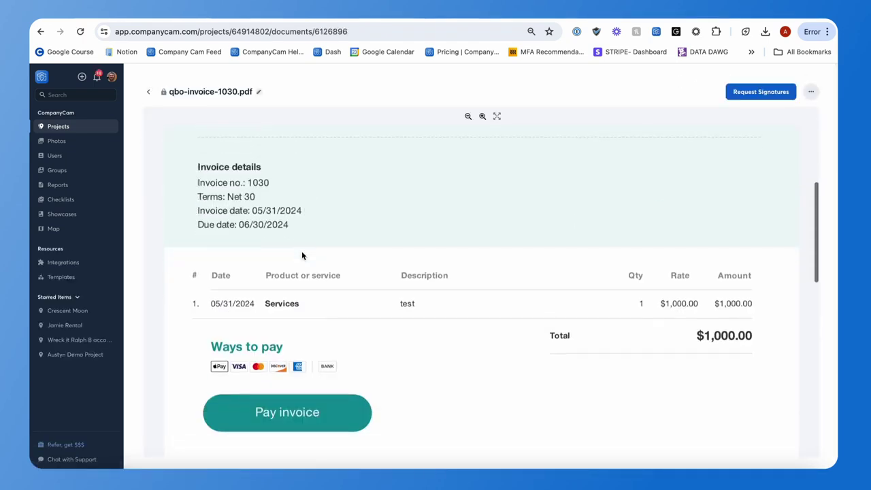
pyautogui.scroll(5, 301, 255)
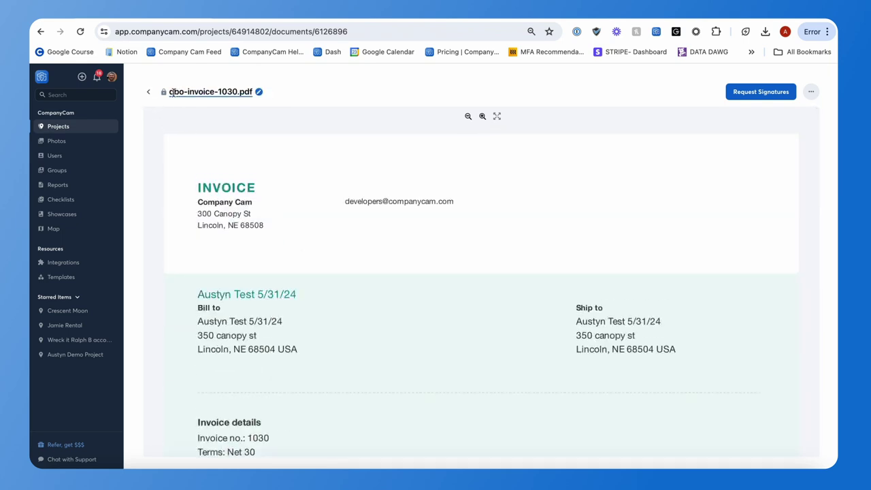
pyautogui.scroll(-1, 405, 308)
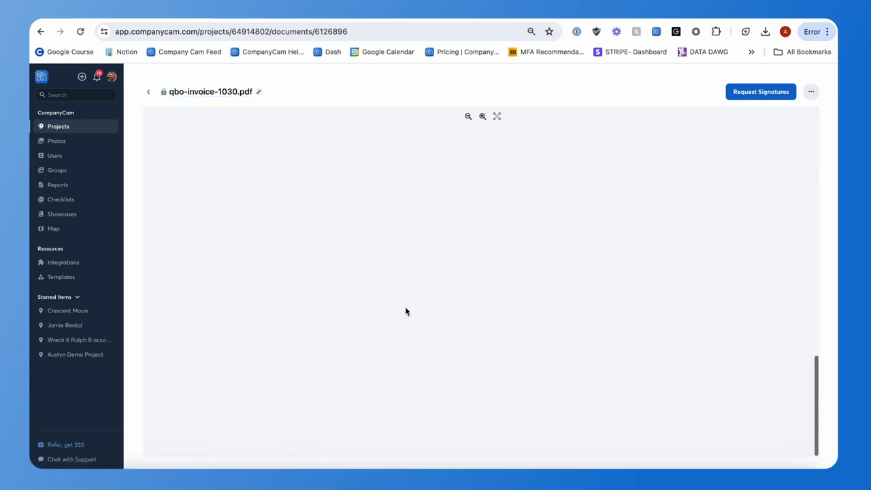
pyautogui.scroll(-1, 405, 311)
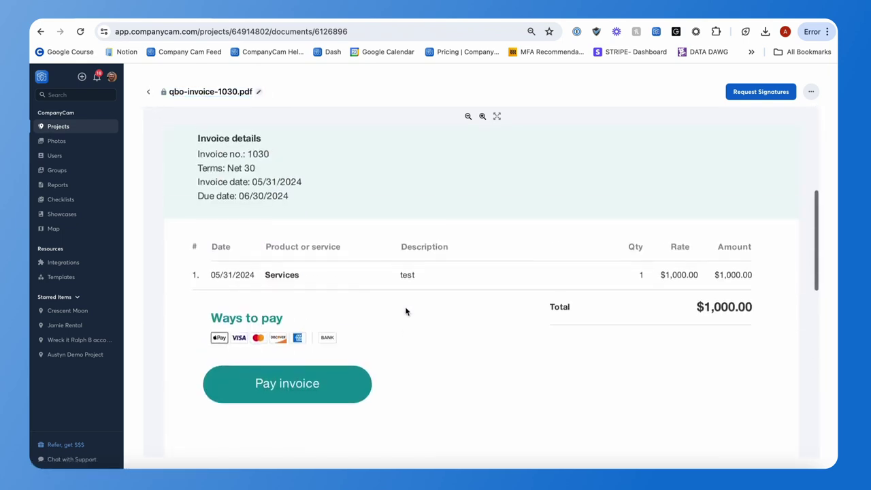
pyautogui.scroll(2, 405, 309)
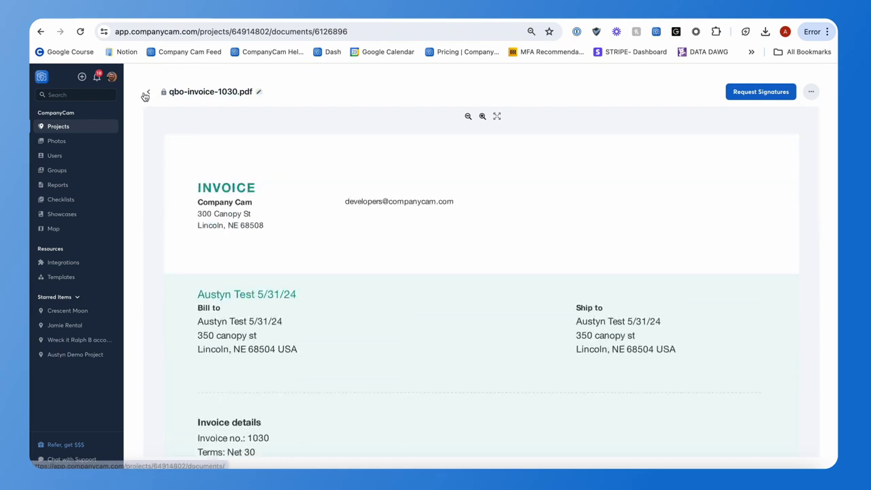
pyautogui.click(147, 93)
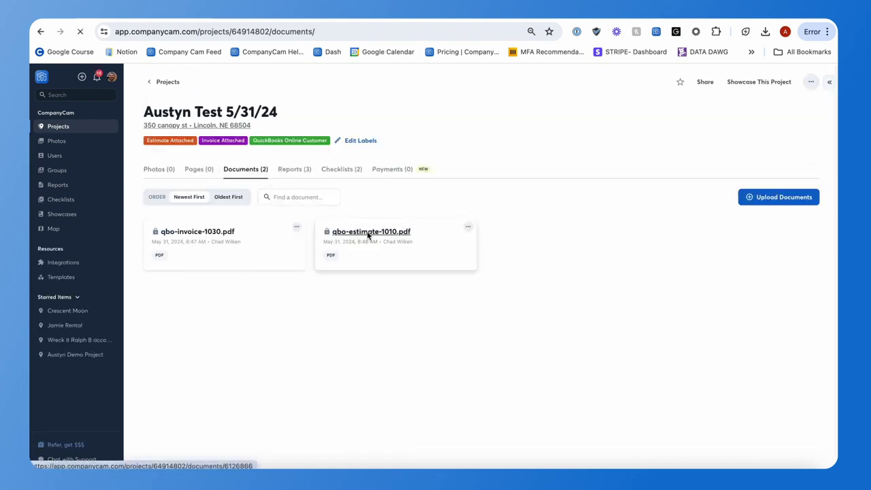
pyautogui.click(368, 233)
pyautogui.scroll(-5, 367, 236)
pyautogui.scroll(5, 367, 231)
pyautogui.click(150, 93)
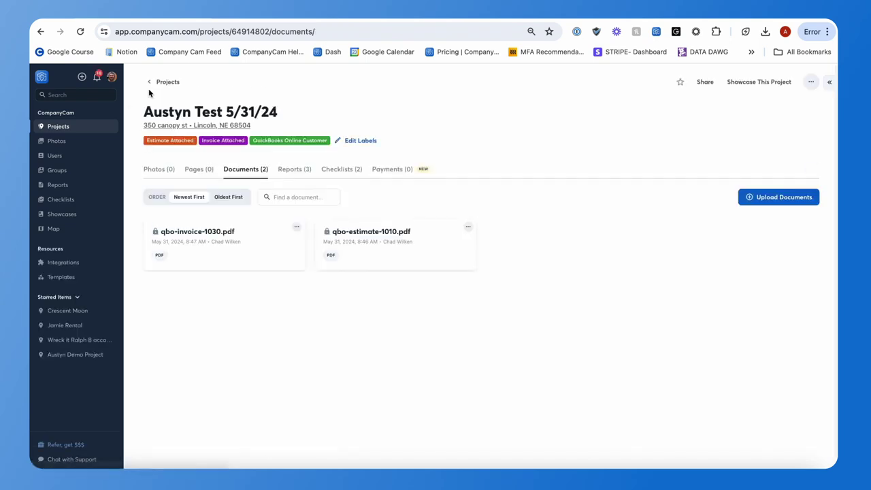
pyautogui.click(297, 228)
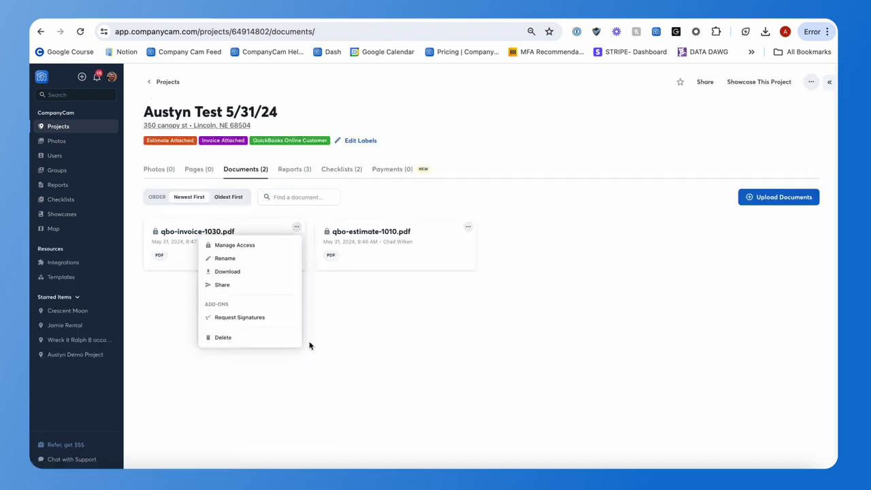
pyautogui.click(430, 310)
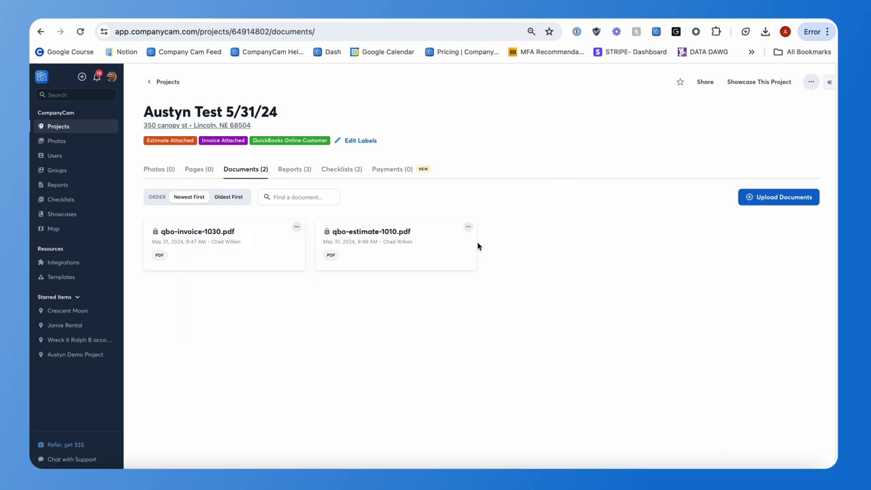
pyautogui.click(296, 227)
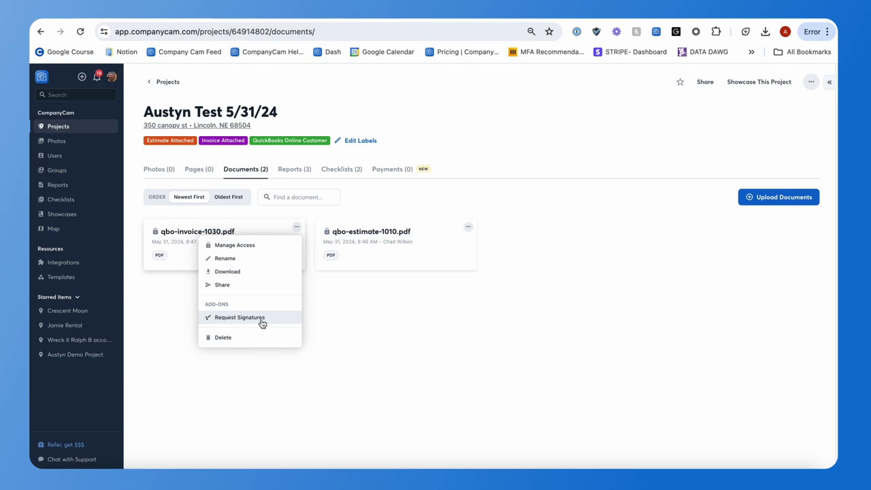
pyautogui.click(262, 324)
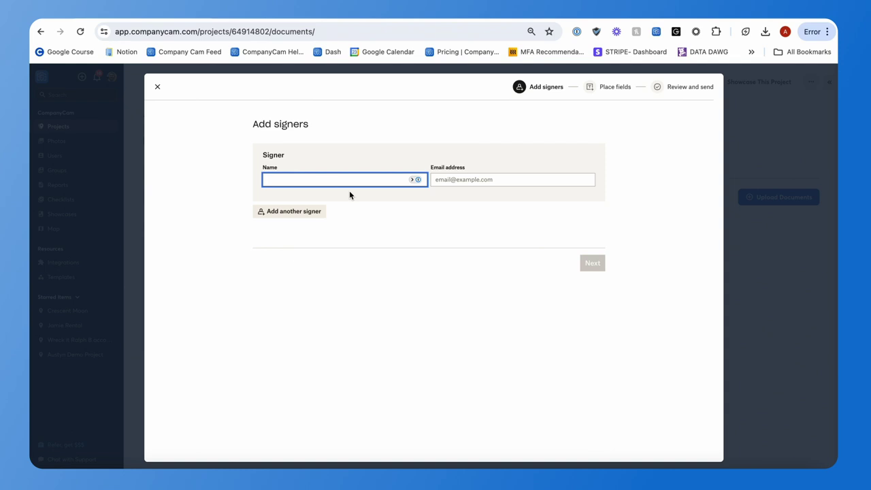
pyautogui.write('Austyn Test')
pyautogui.click(467, 180)
pyautogui.write('aust')
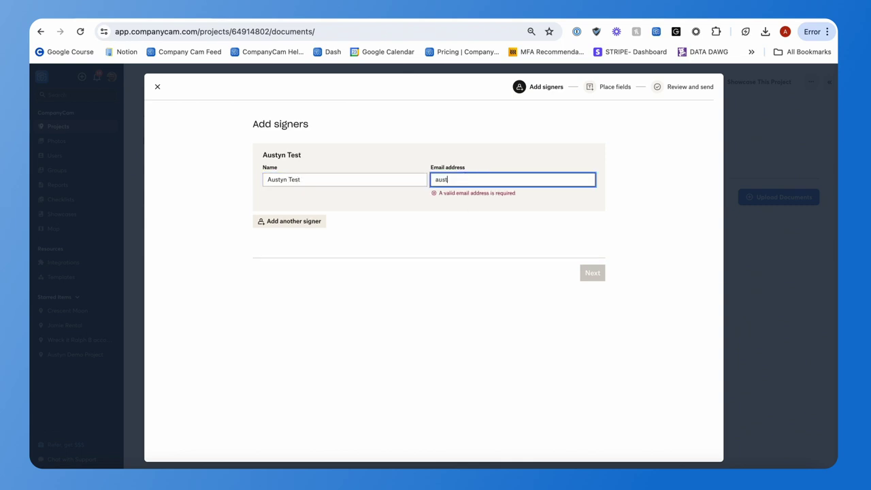
pyautogui.press('BackSpace')
pyautogui.press('BackSpace')
pyautogui.press('BackSpace')
pyautogui.click(746, 170)
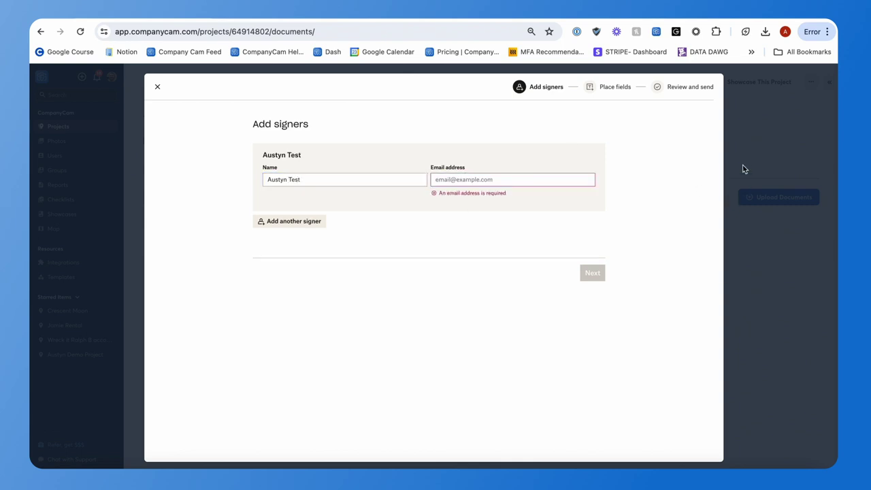
pyautogui.click(159, 88)
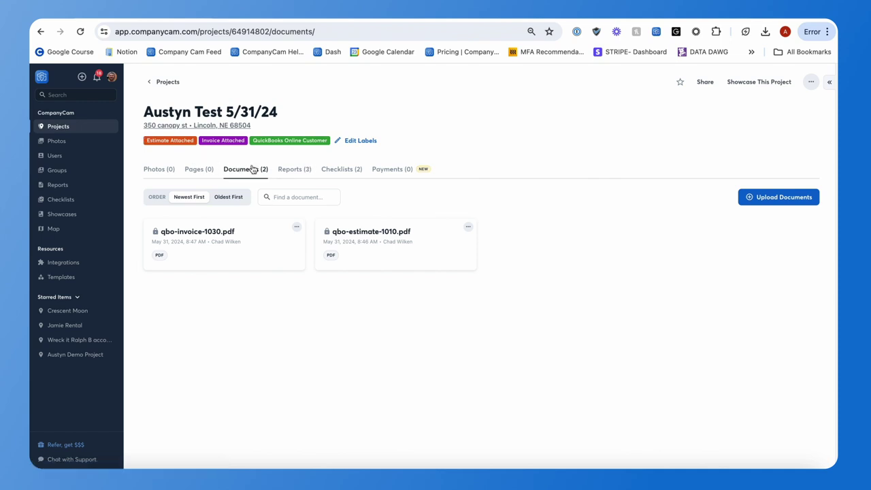
# Upload the four JPEGs from the Desktop Images folder to the project's Photos tab.
pyautogui.click(153, 170)
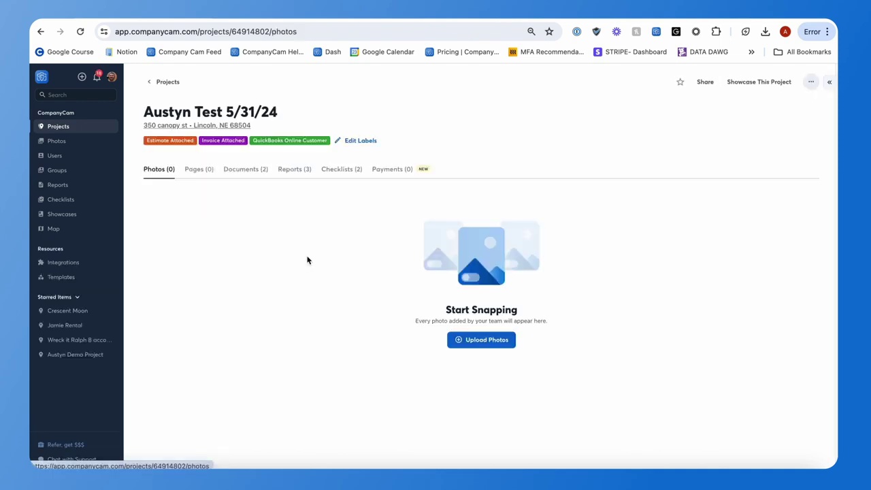
pyautogui.click(475, 340)
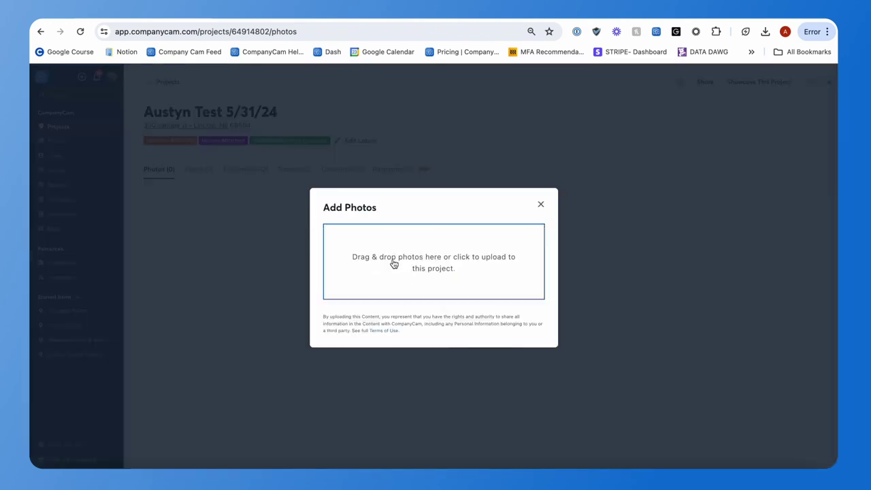
pyautogui.click(393, 260)
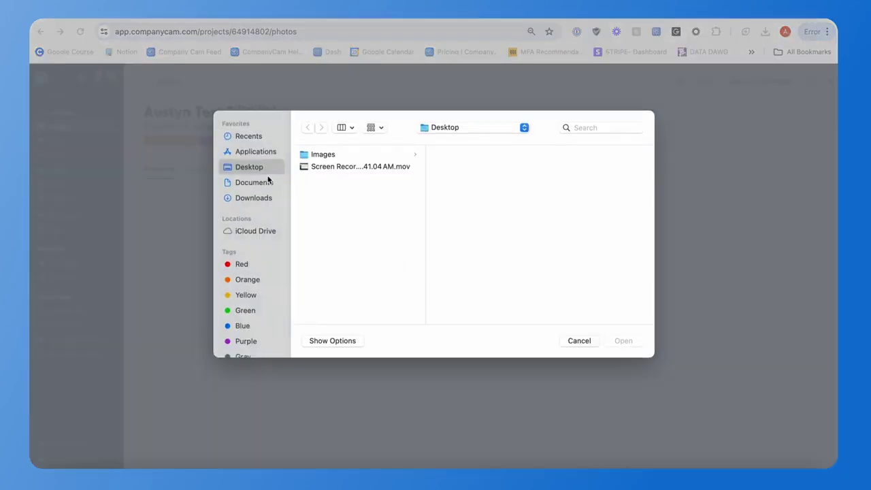
pyautogui.click(329, 158)
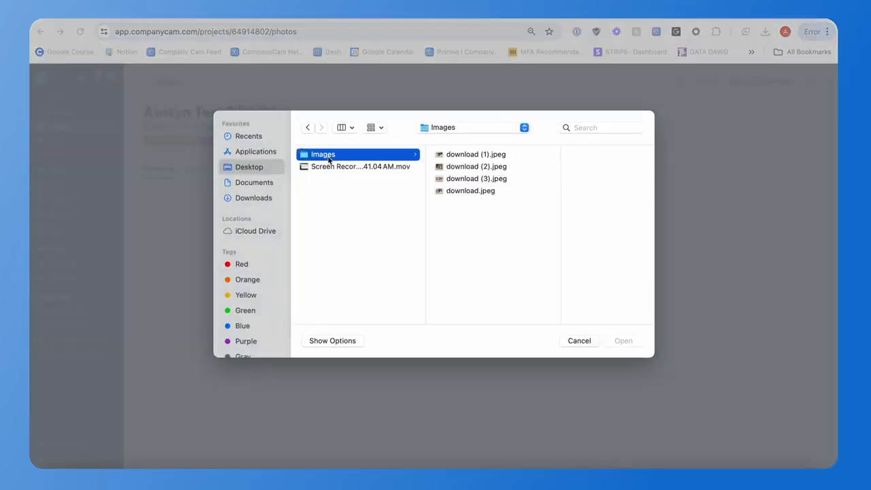
pyautogui.click(445, 154)
pyautogui.keyDown('shift'); pyautogui.click(453, 191); pyautogui.keyUp('shift')
pyautogui.click(622, 342)
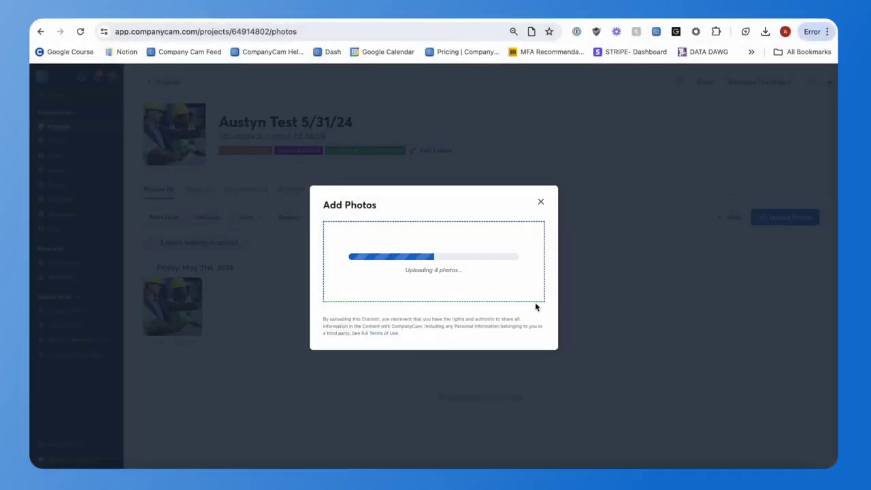
pyautogui.click(539, 192)
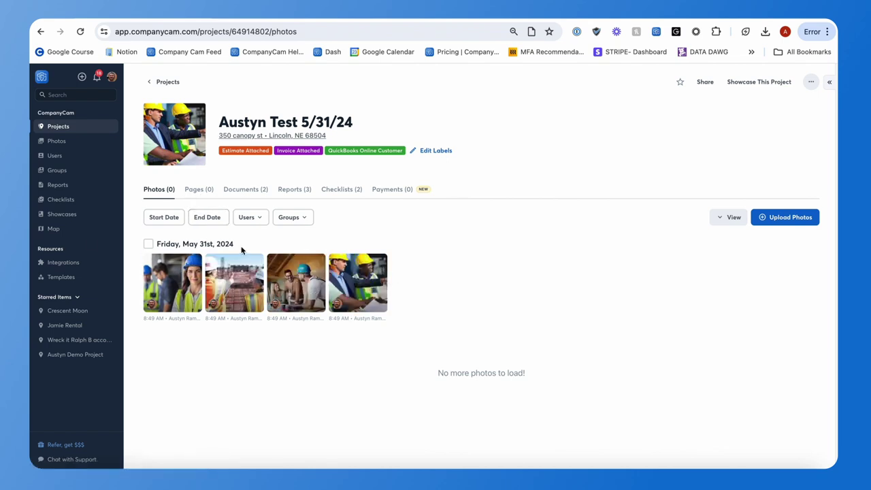
pyautogui.click(153, 266)
# Select all four Friday, May 31st, 2024 photos and open their Actions menu.
pyautogui.click(152, 263)
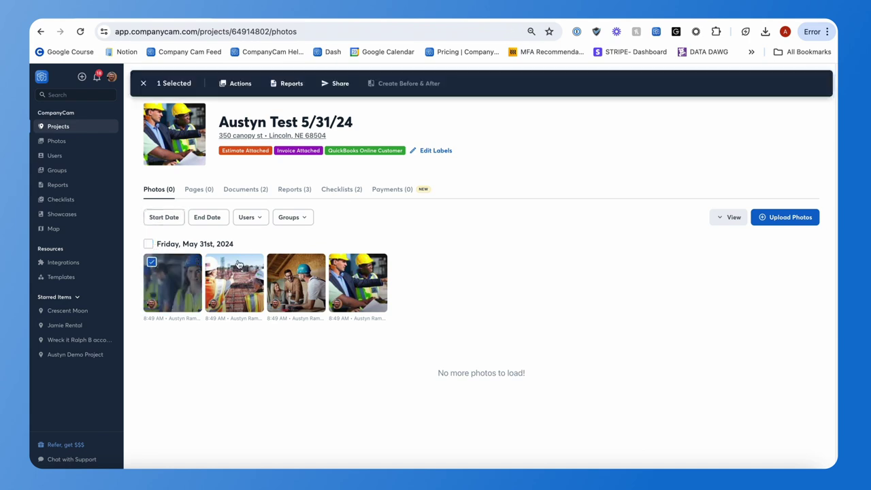
pyautogui.click(218, 265)
pyautogui.click(148, 245)
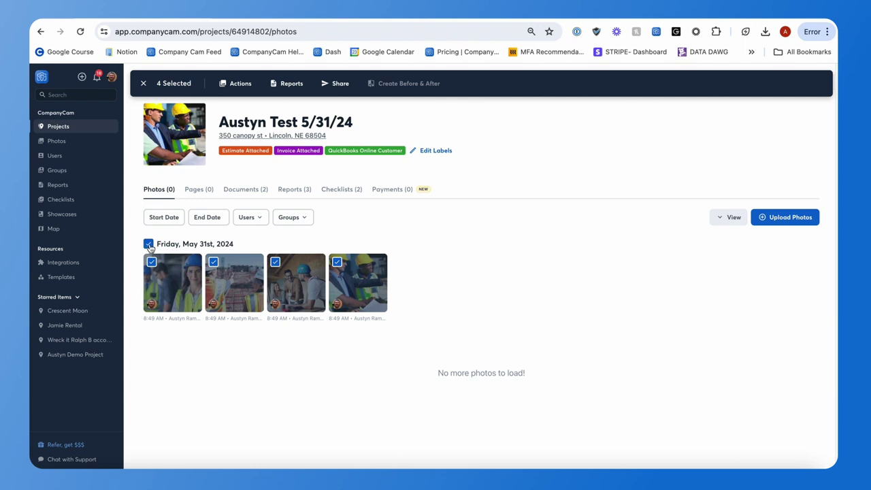
pyautogui.click(229, 84)
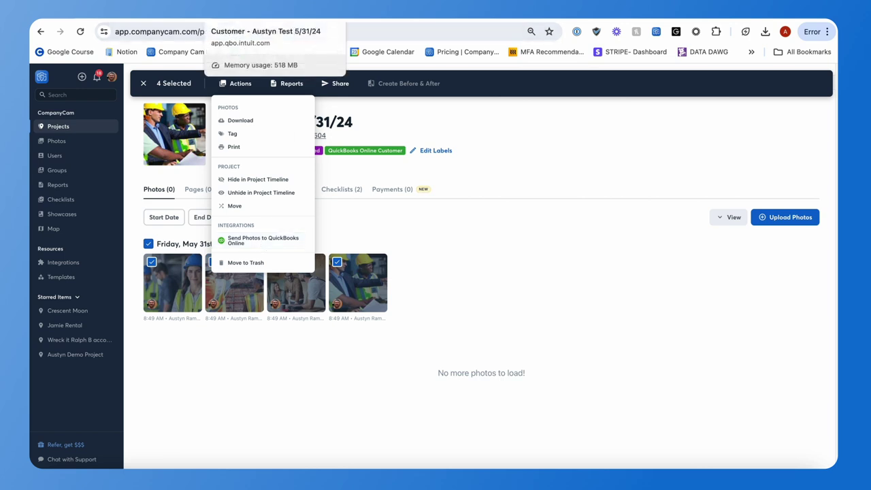
pyautogui.click(272, 20)
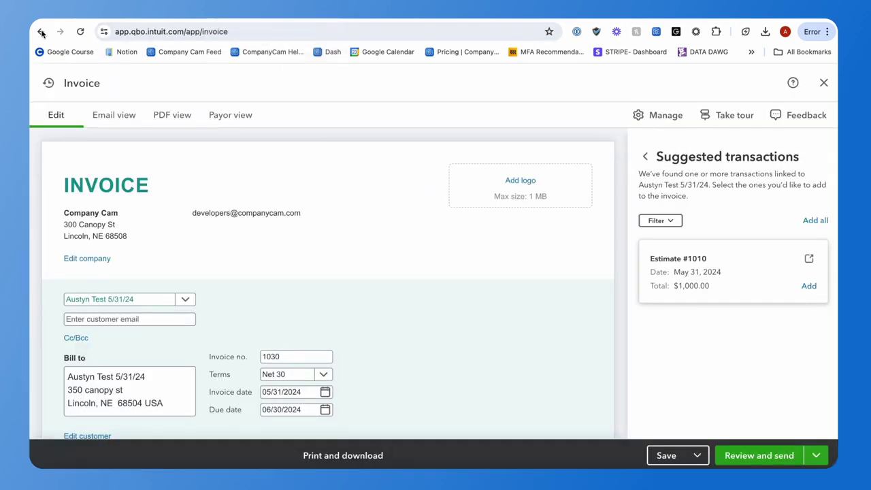
pyautogui.click(41, 32)
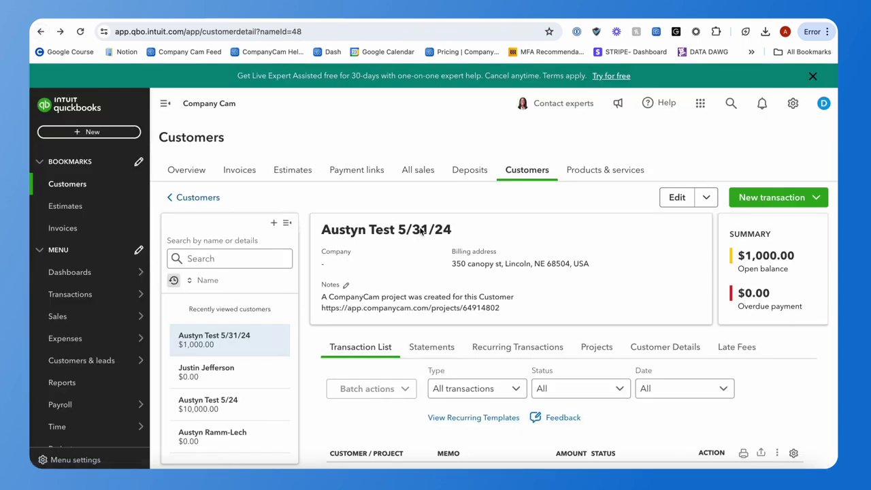
pyautogui.scroll(-1, 423, 232)
pyautogui.moveTo(502, 271); pyautogui.dragTo(322, 272)
pyautogui.hotkey('ctrl', 'c')
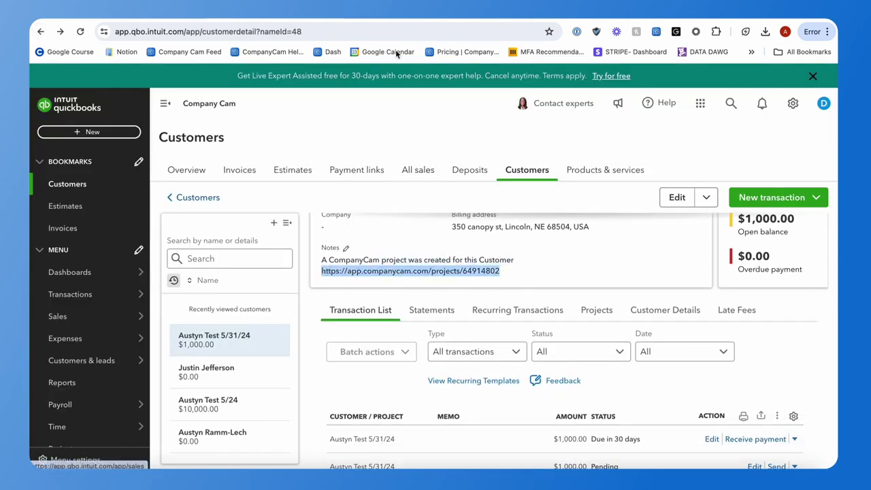
pyautogui.hotkey('ctrl', 't')
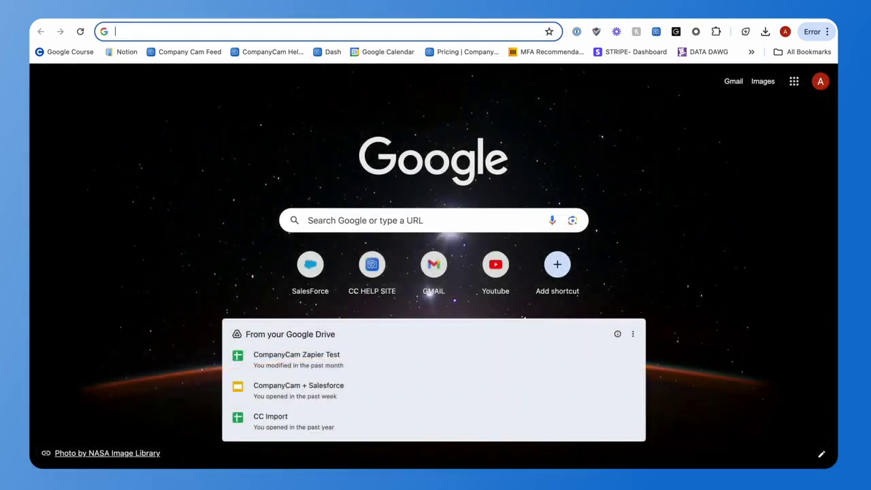
pyautogui.hotkey('ctrl', 'v')
pyautogui.press('Return')
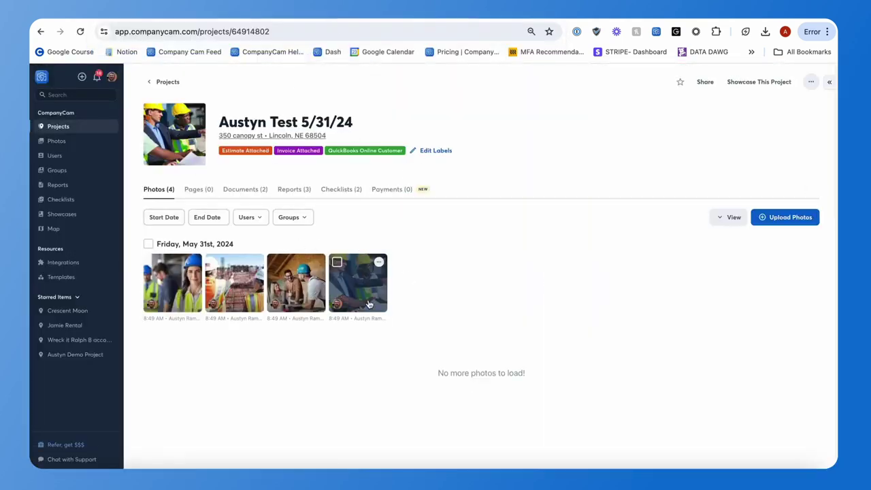
pyautogui.hotkey('ctrl', 'shift', 'Tab')
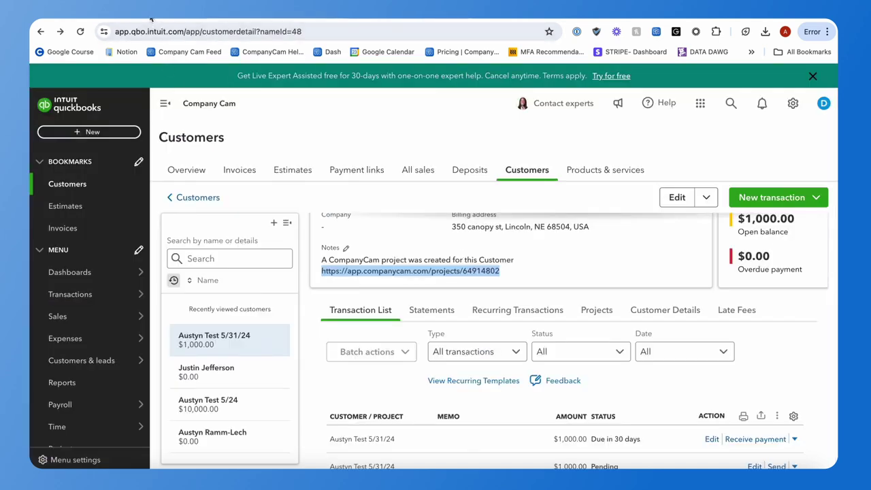
pyautogui.hotkey('ctrl', 'Tab')
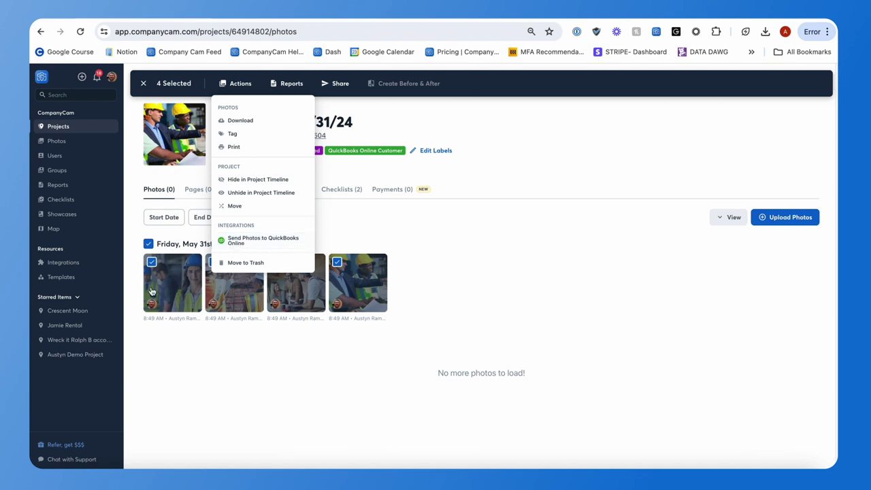
# Send the four photos to the test customer's Customer Record in QuickBooks Online.
pyautogui.click(248, 241)
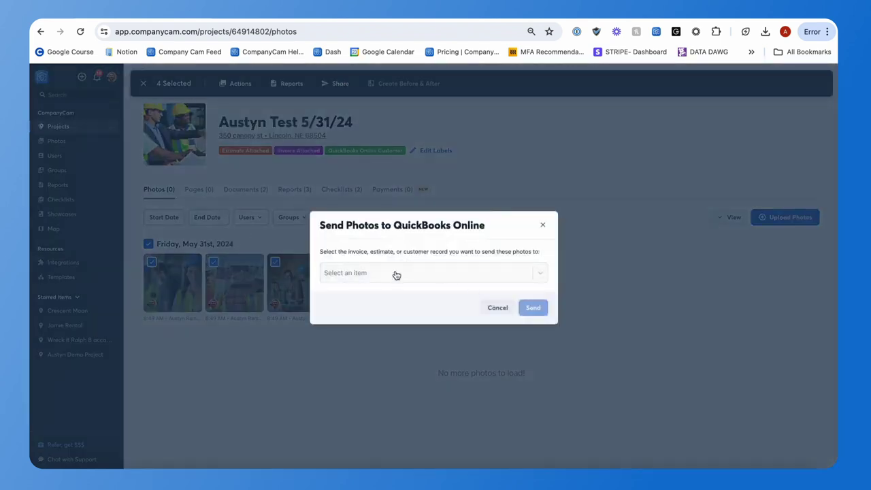
pyautogui.click(460, 280)
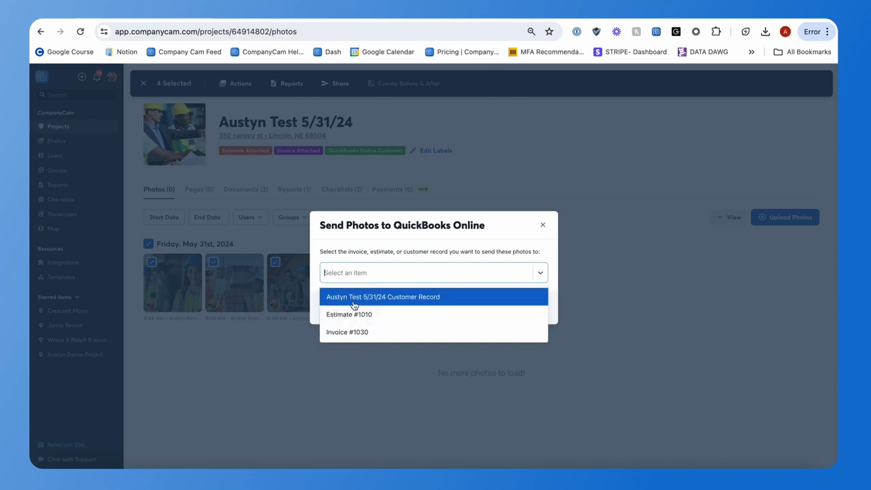
pyautogui.click(367, 303)
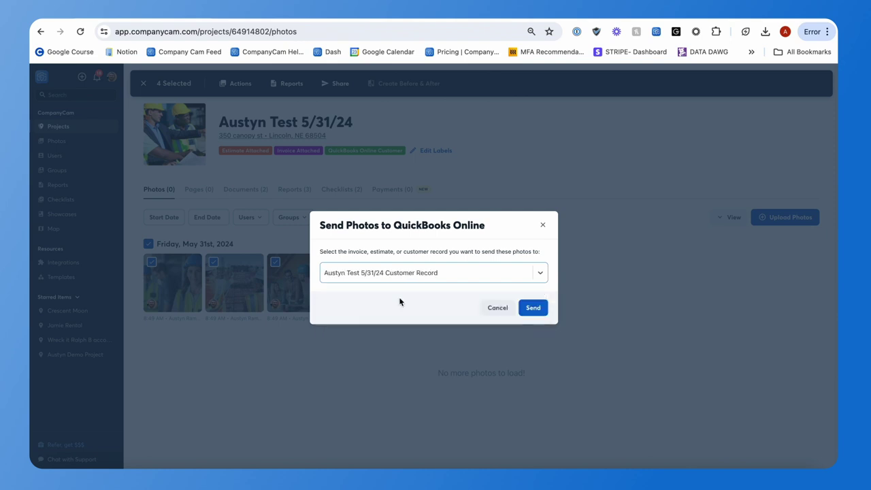
pyautogui.click(534, 311)
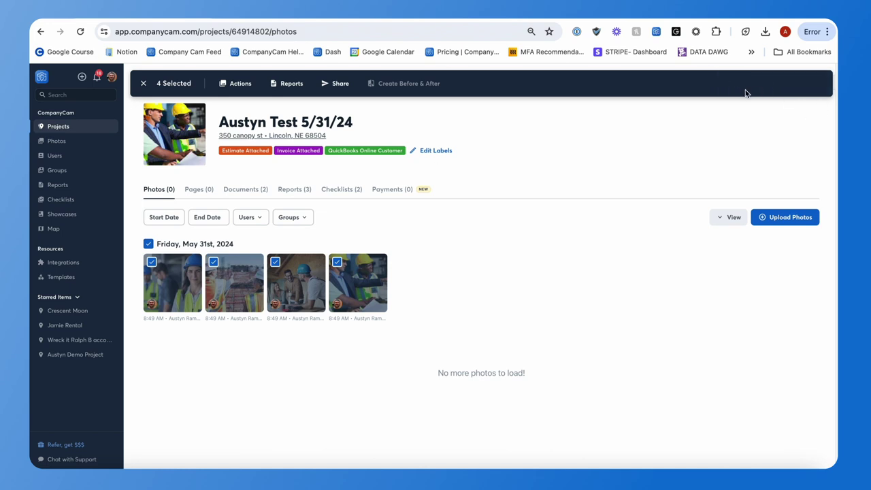
pyautogui.click(237, 18)
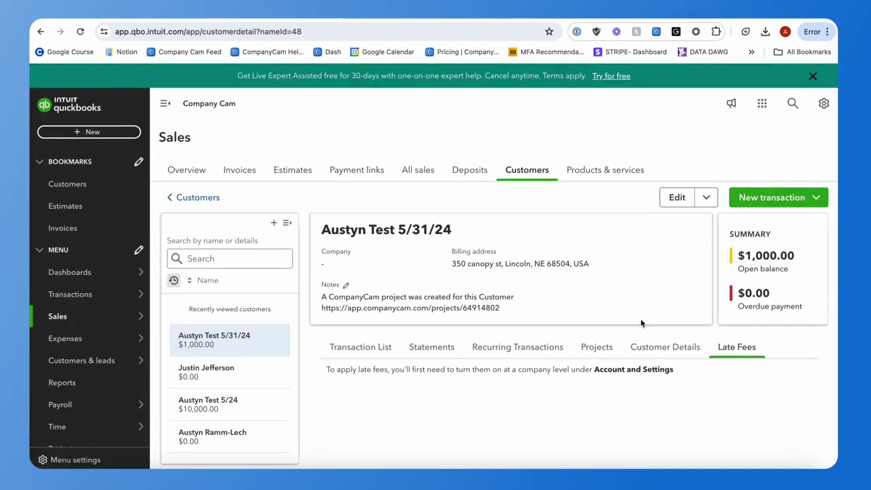
# Show the test customer's Customer Details with its attachments.
pyautogui.click(660, 353)
pyautogui.scroll(-5, 599, 350)
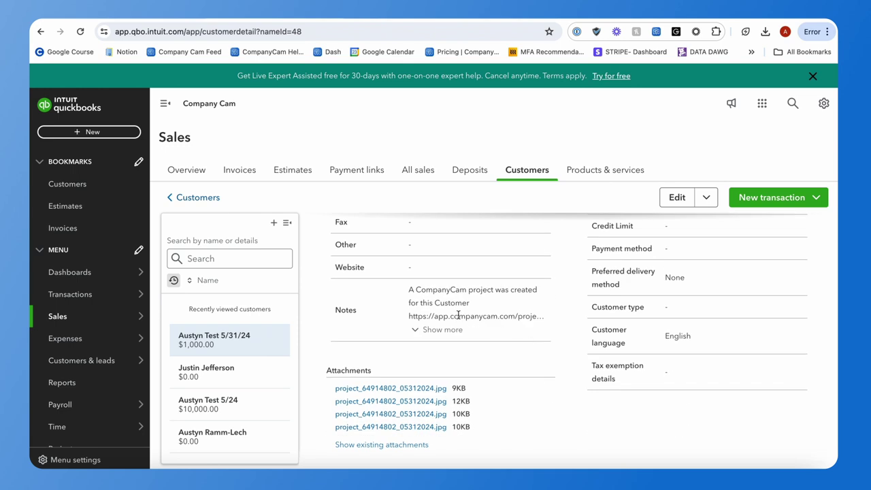
pyautogui.scroll(5, 459, 316)
pyautogui.scroll(-3, 459, 320)
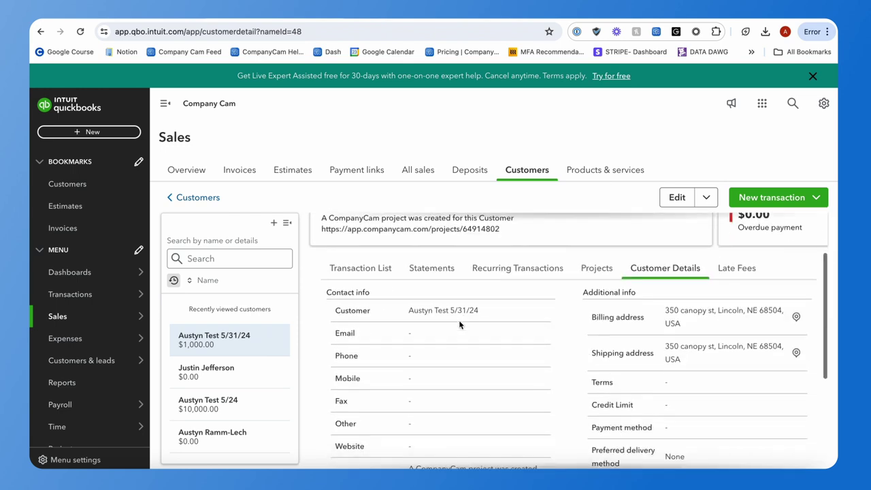
pyautogui.scroll(2, 459, 320)
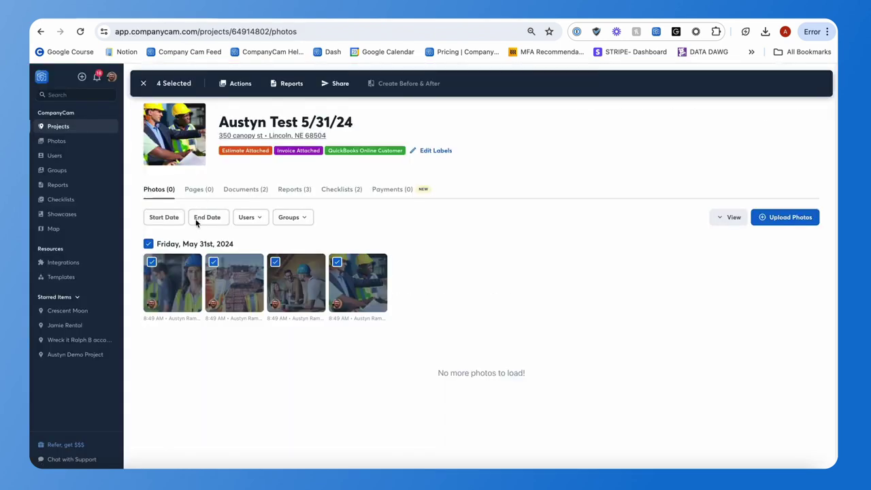
pyautogui.click(237, 83)
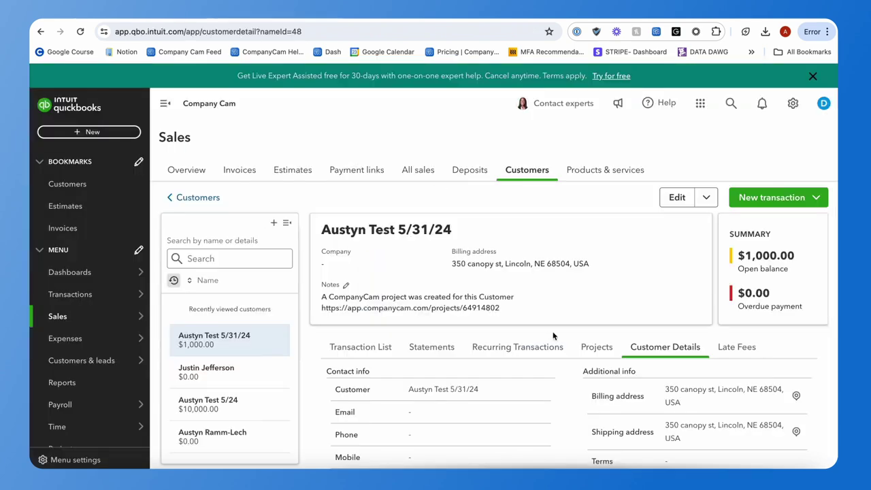
# View the first two attached project_64914802_05312024.jpg photos, returning to the record after each.
pyautogui.scroll(-2, 359, 286)
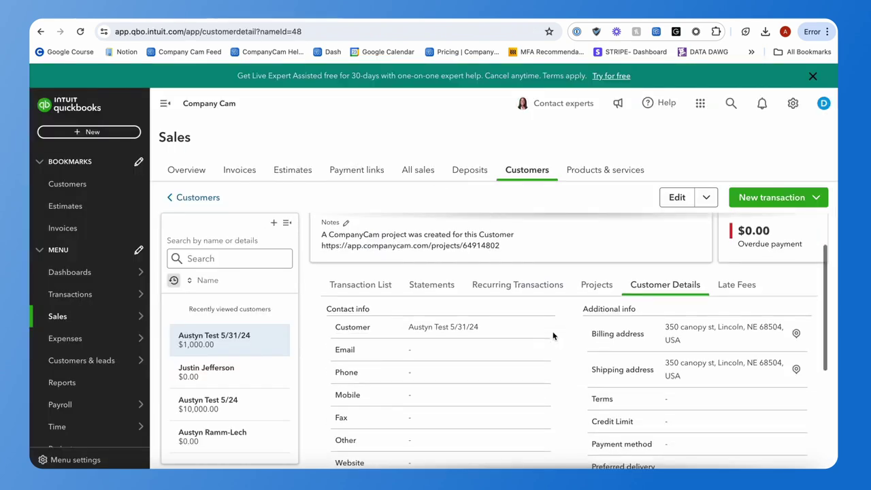
pyautogui.scroll(-3, 671, 271)
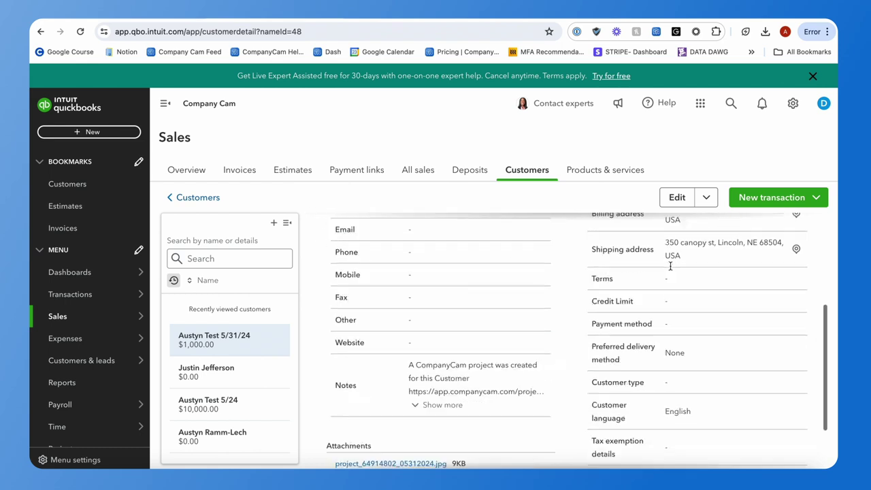
pyautogui.scroll(-1, 476, 341)
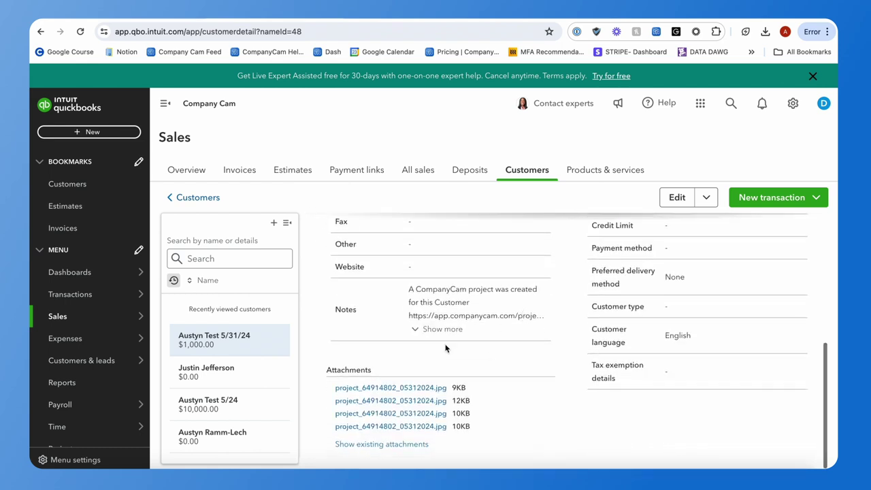
pyautogui.click(388, 392)
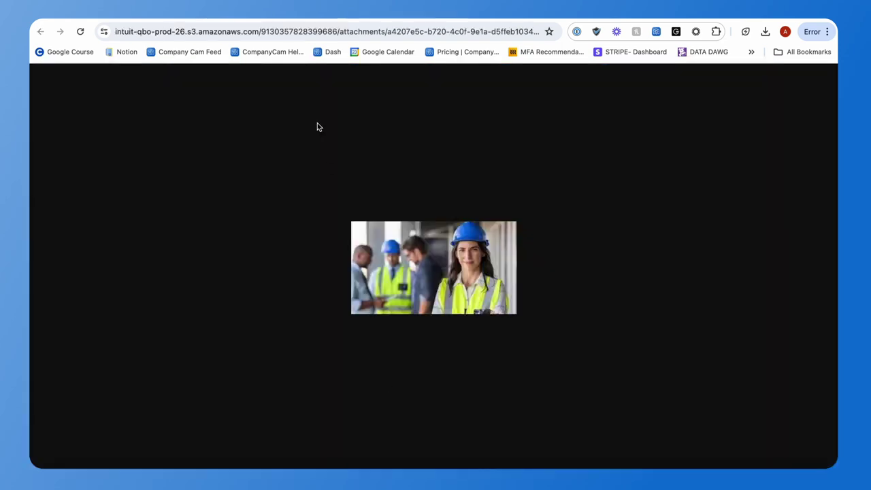
pyautogui.hotkey('alt', 'Left')
pyautogui.click(412, 402)
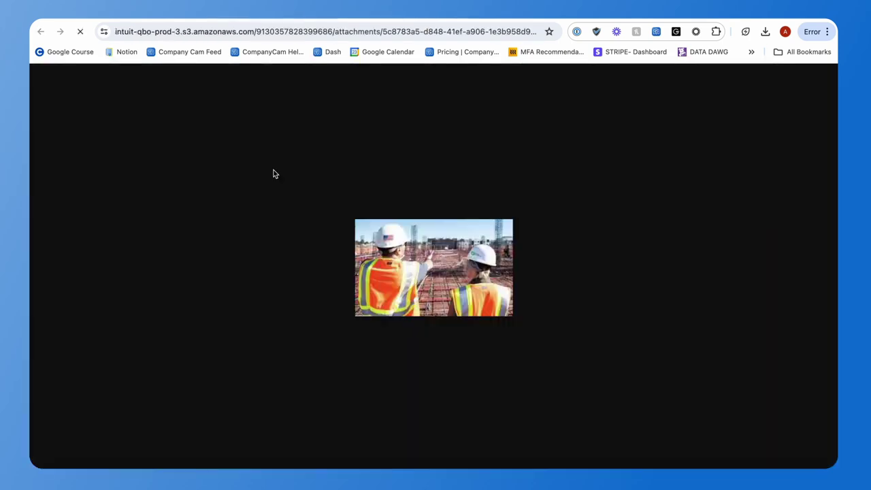
pyautogui.hotkey('alt', 'Left')
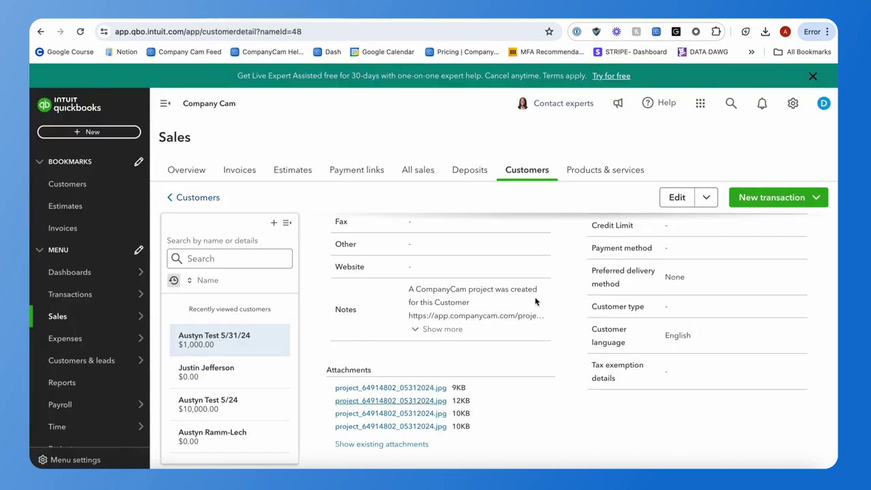
# Send the four May 31st photos to Estimate #1010 in QuickBooks Online.
pyautogui.scroll(5, 536, 301)
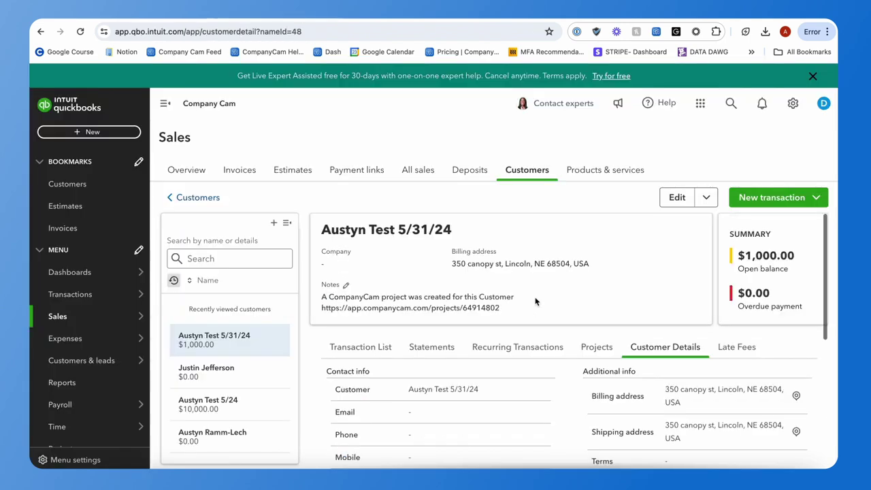
pyautogui.scroll(-1, 627, 352)
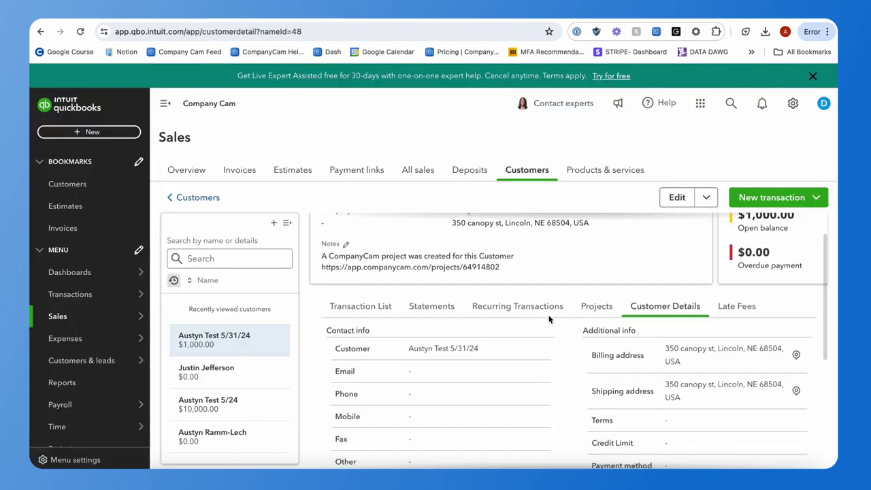
pyautogui.scroll(1, 551, 321)
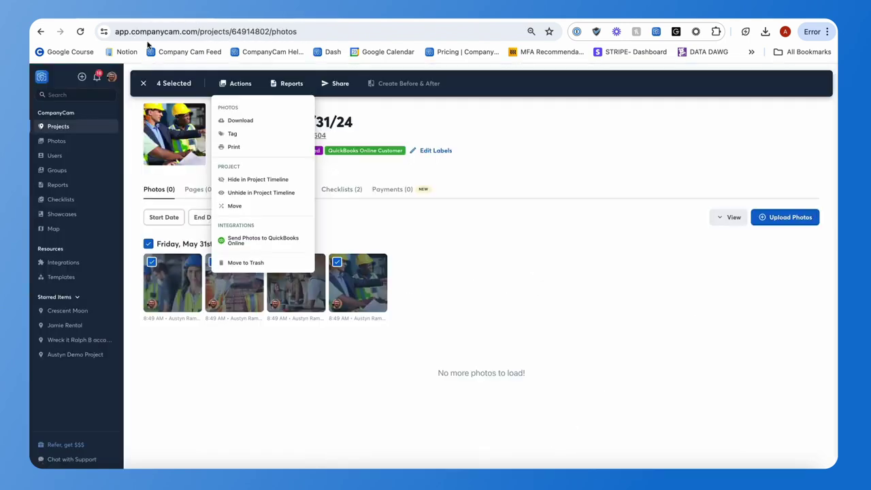
pyautogui.click(273, 238)
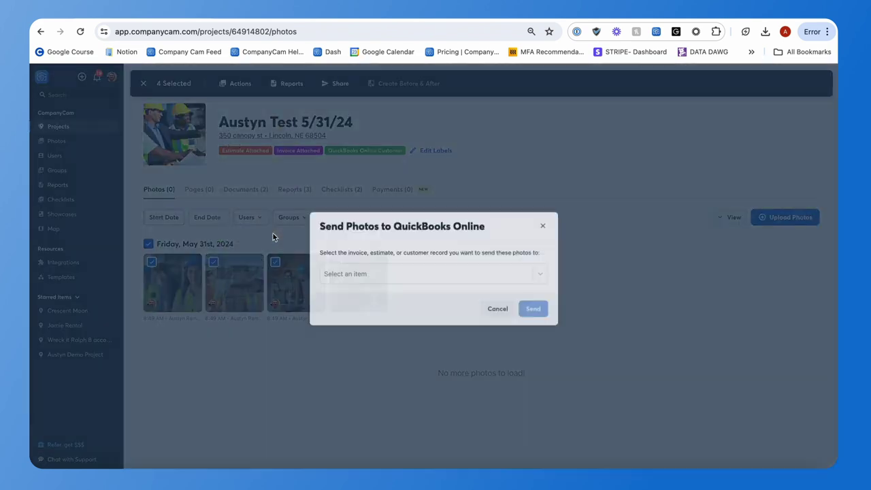
pyautogui.click(390, 281)
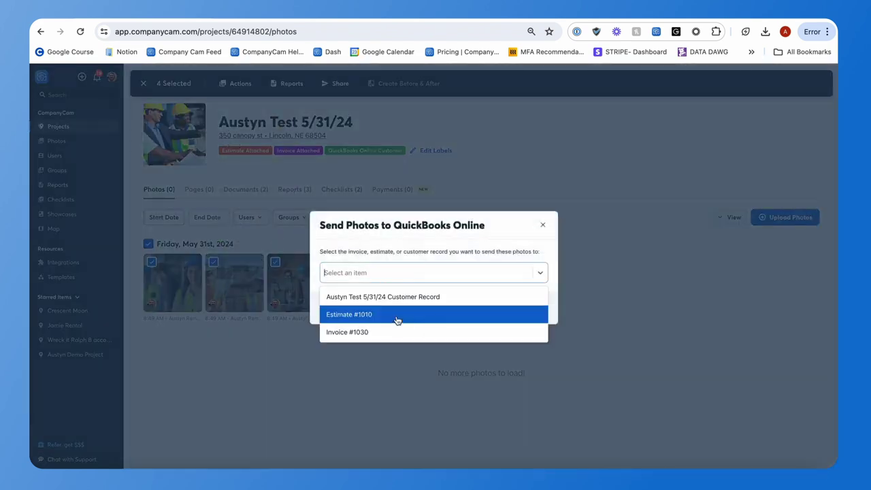
pyautogui.click(398, 318)
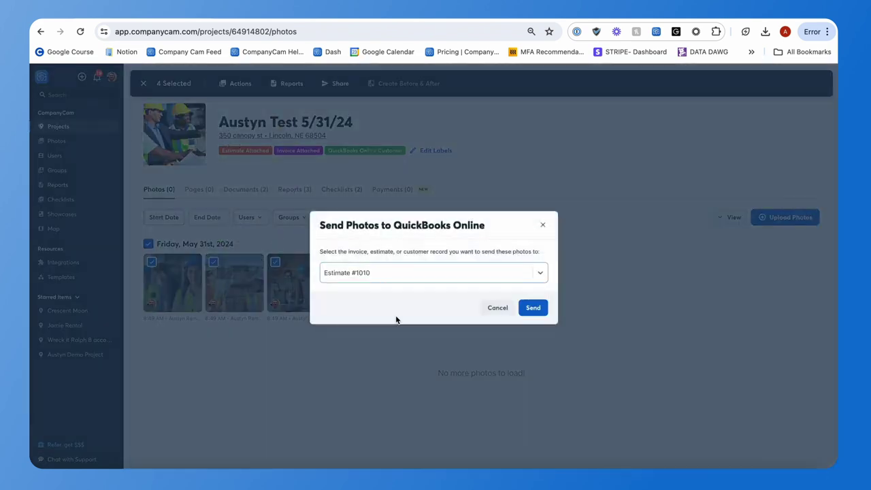
pyautogui.click(532, 310)
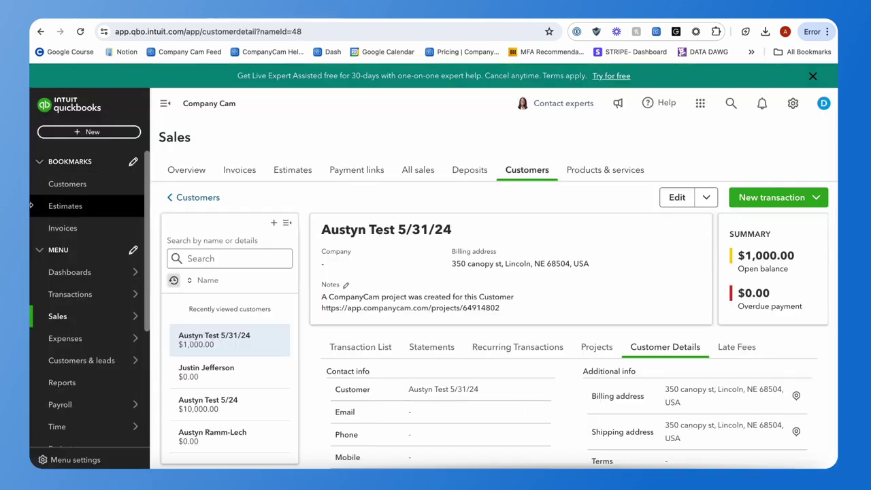
pyautogui.click(65, 206)
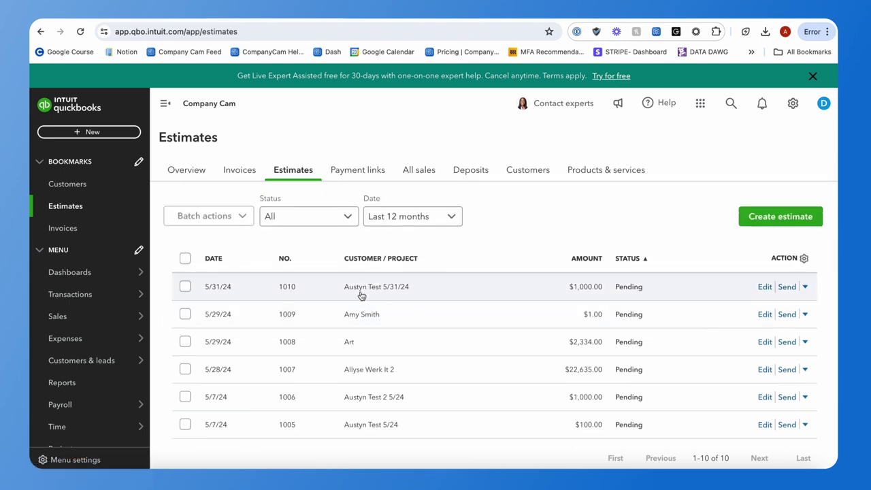
# Open estimate 1010 for editing and view its first two attached project photos.
pyautogui.click(361, 293)
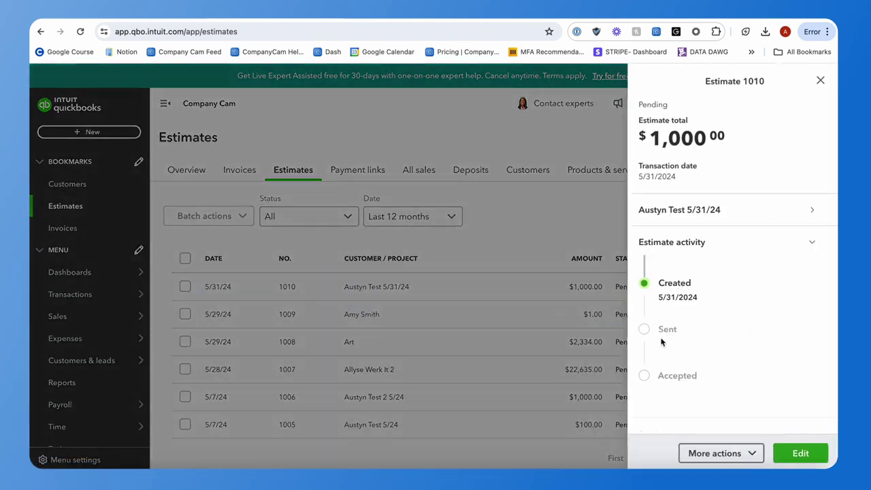
pyautogui.click(287, 287)
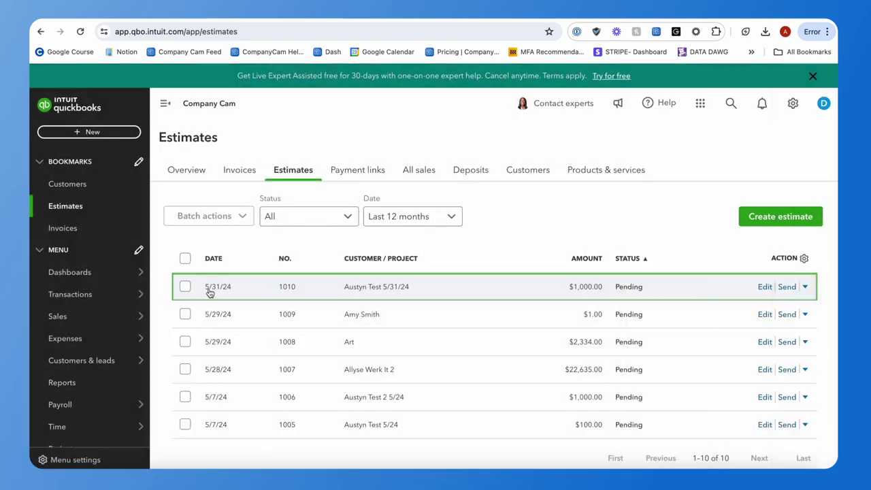
pyautogui.click(766, 287)
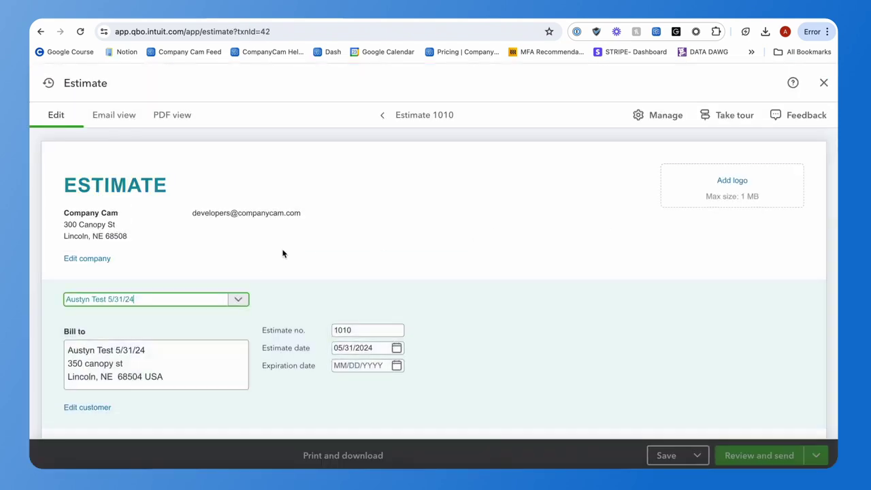
pyautogui.scroll(-3, 283, 253)
pyautogui.scroll(-8, 283, 253)
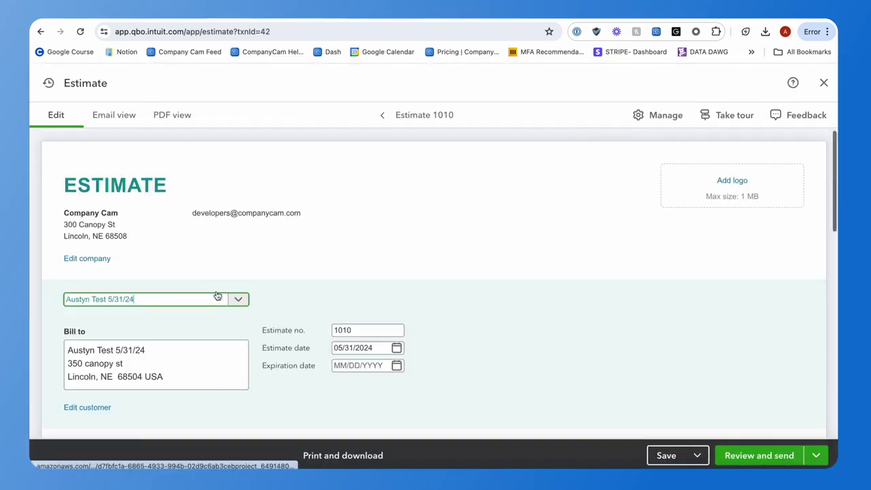
pyautogui.click(198, 296)
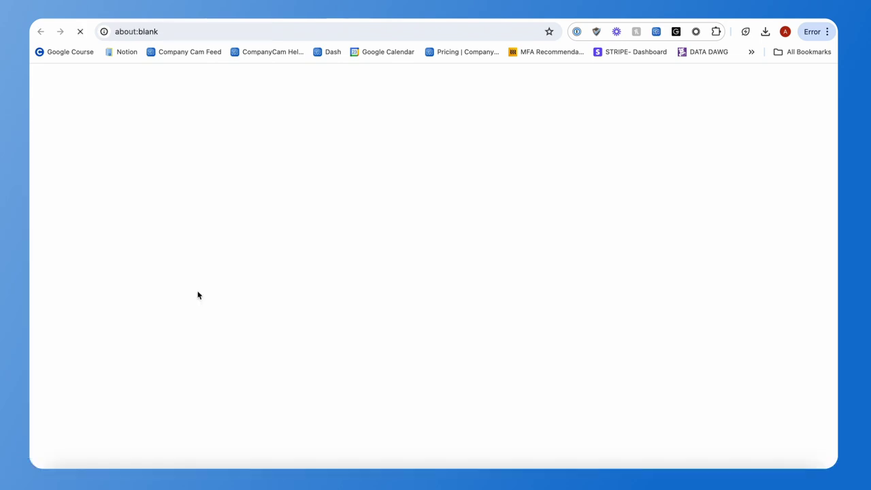
pyautogui.hotkey('alt', 'Left')
pyautogui.click(208, 313)
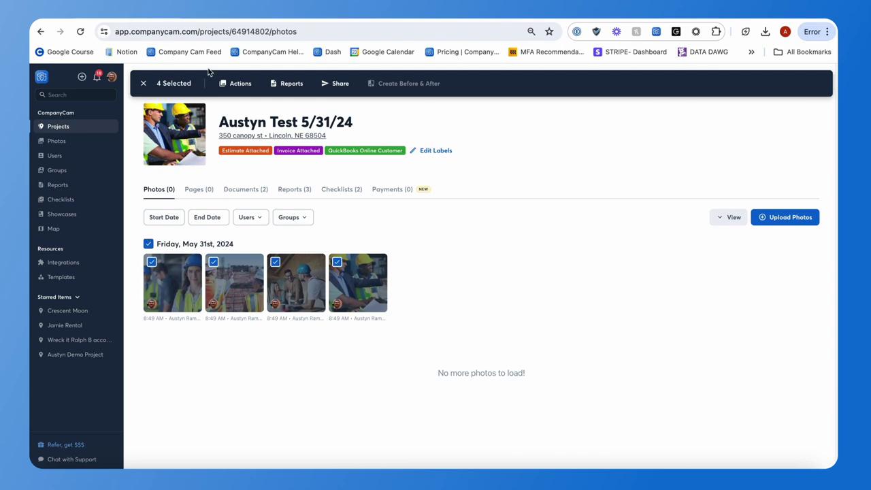
# Send the four selected photos to Invoice #1030 in QuickBooks Online.
pyautogui.click(232, 83)
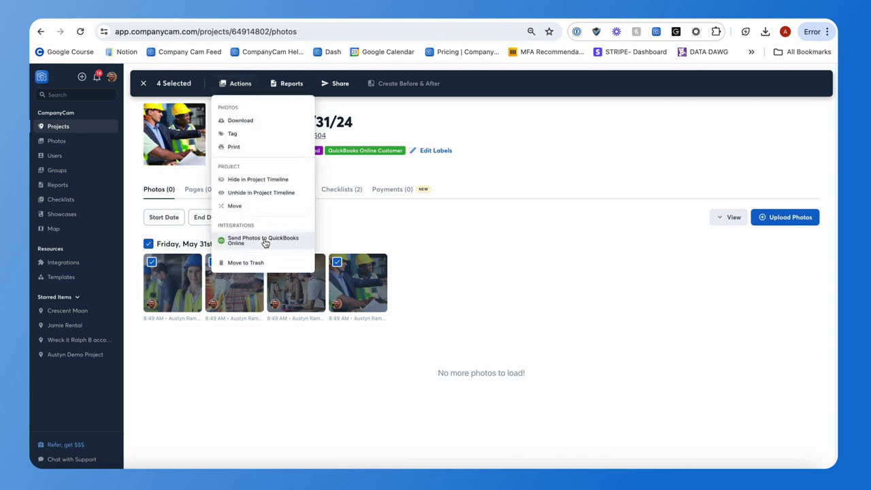
pyautogui.click(265, 243)
pyautogui.click(366, 276)
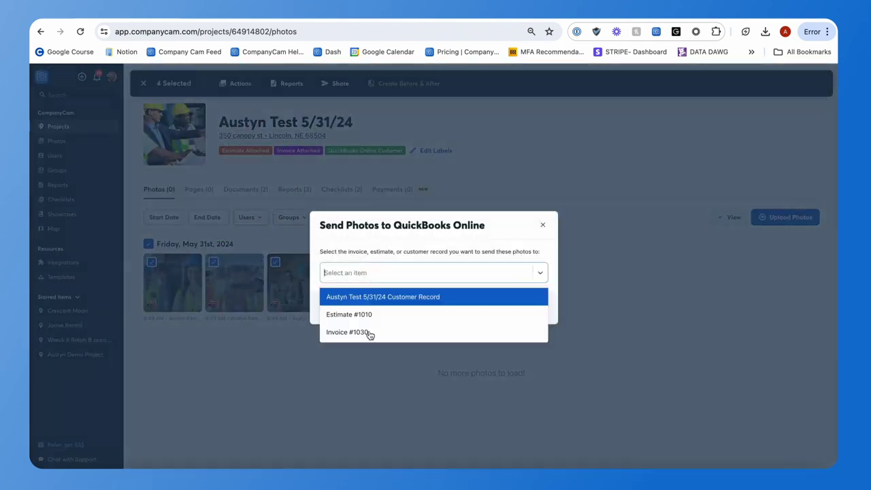
pyautogui.click(359, 334)
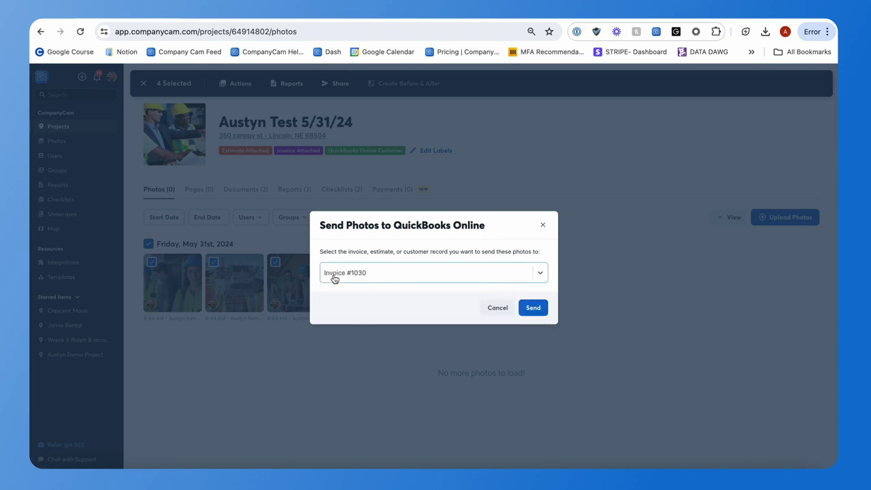
pyautogui.click(531, 311)
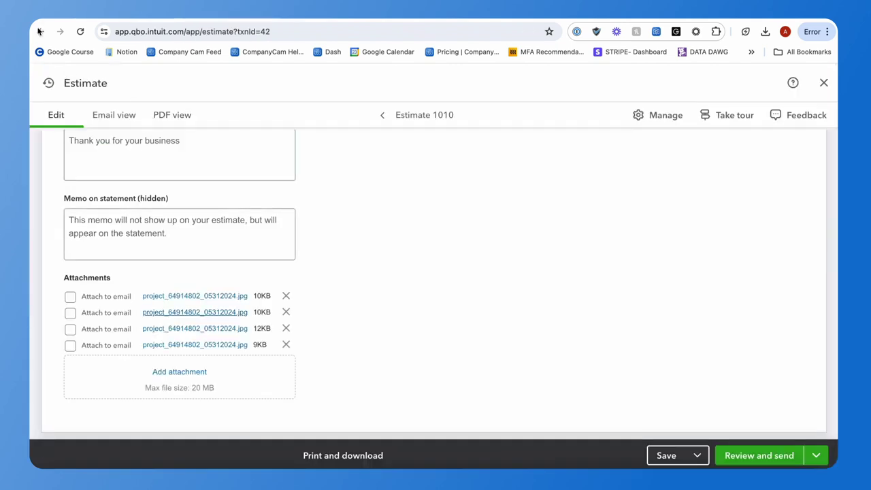
# Search for the test customer, open Invoice 1030 and review its photo attachments.
pyautogui.click(40, 32)
pyautogui.click(240, 170)
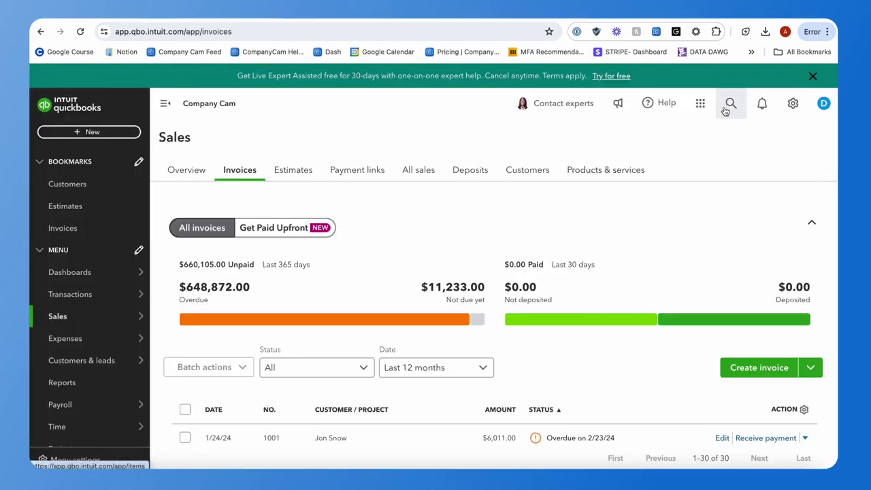
pyautogui.click(731, 103)
pyautogui.write('Austyn Test')
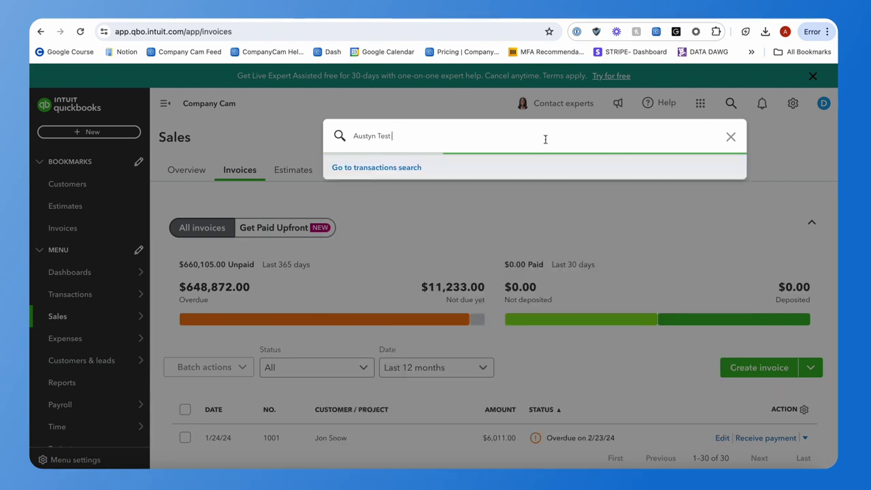
pyautogui.click(532, 187)
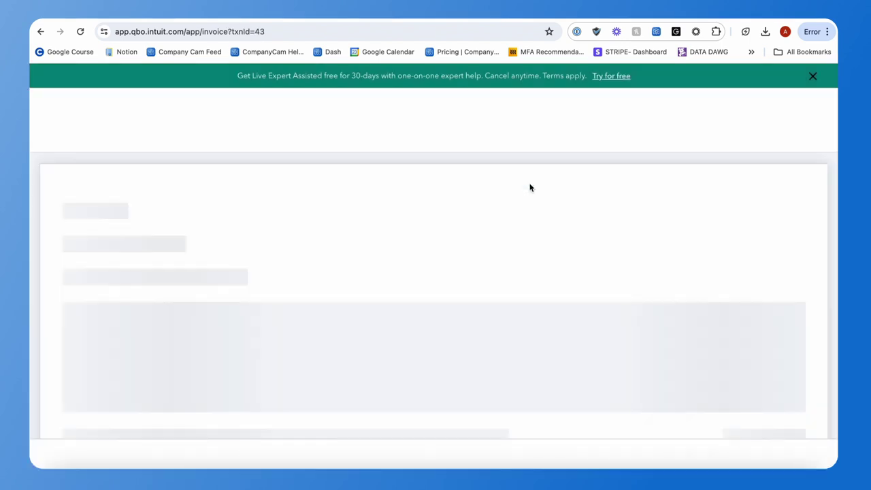
pyautogui.scroll(-3, 353, 246)
pyautogui.scroll(3, 352, 246)
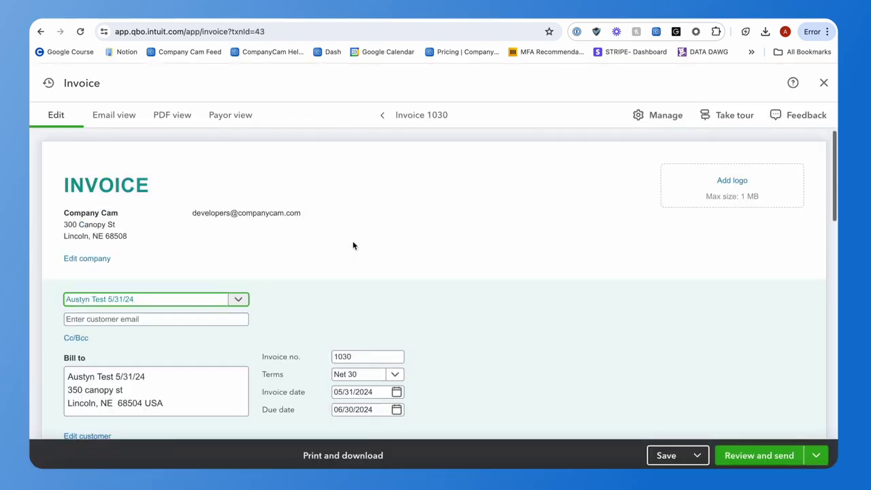
pyautogui.scroll(-1, 353, 245)
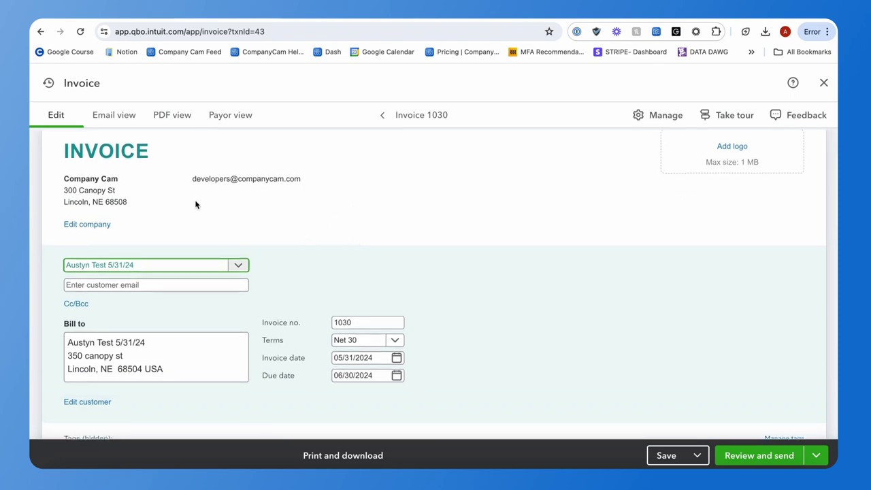
pyautogui.scroll(-1, 226, 342)
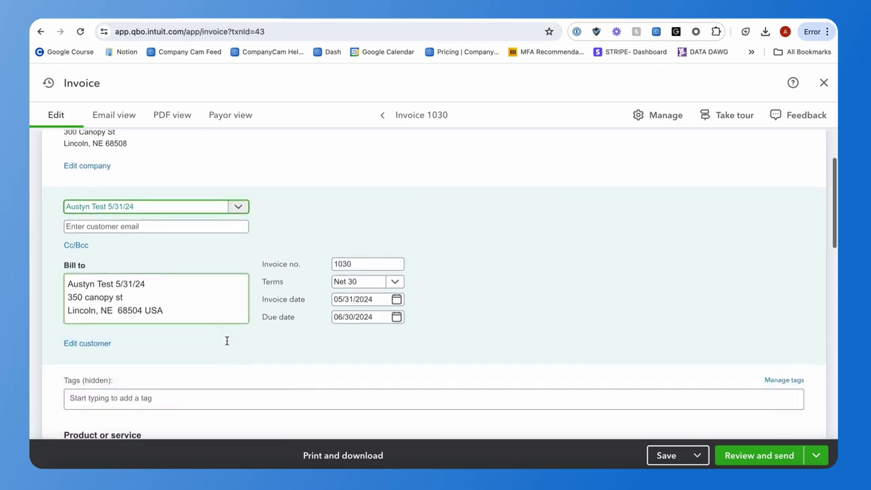
pyautogui.scroll(-5, 226, 339)
pyautogui.scroll(-8, 226, 339)
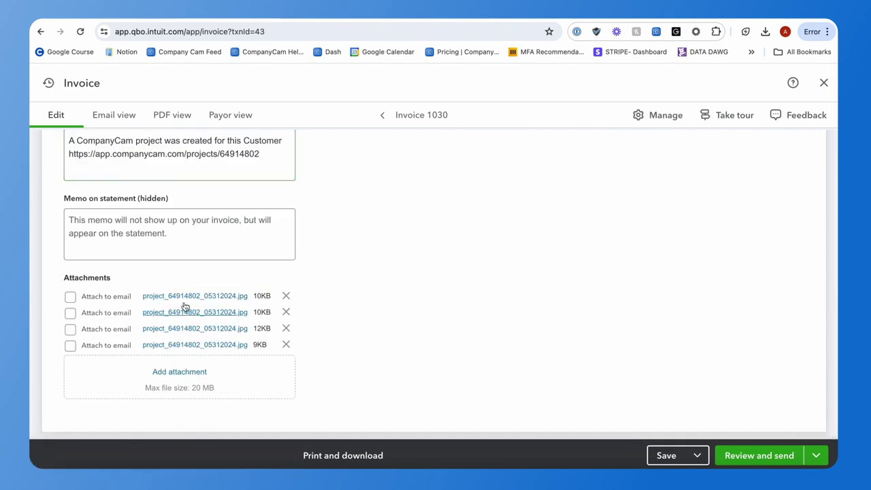
pyautogui.scroll(1, 145, 319)
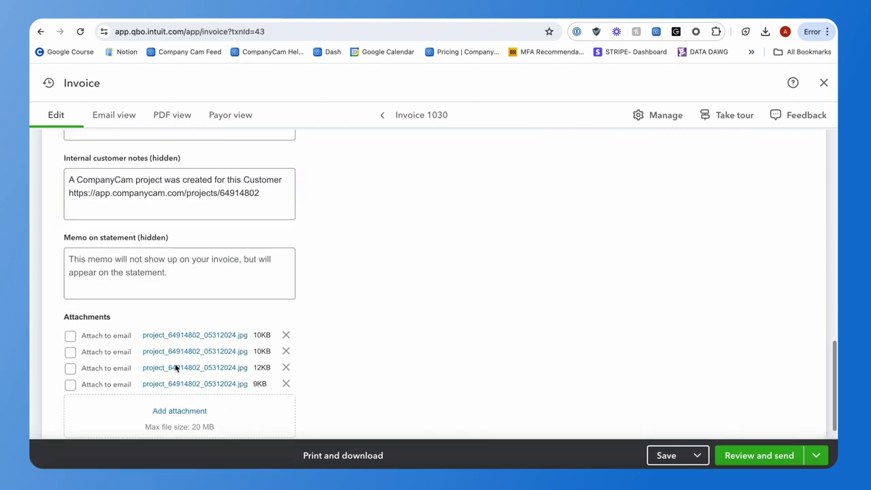
pyautogui.scroll(-1, 130, 368)
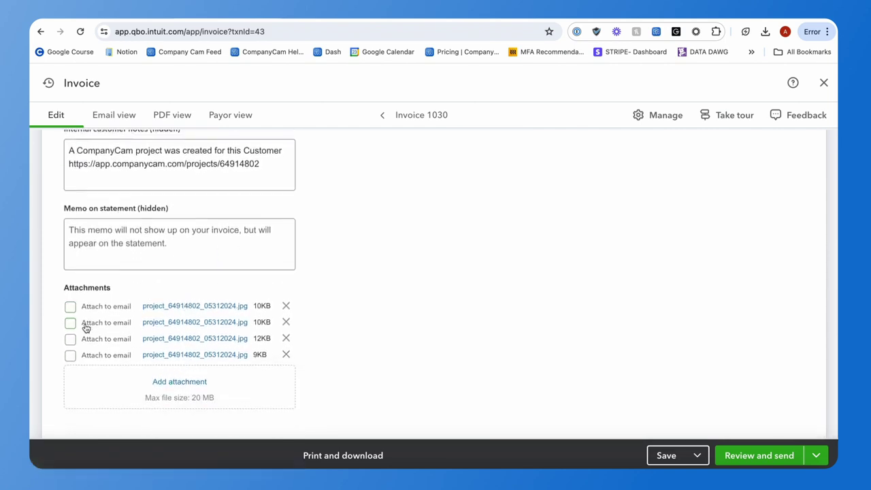
pyautogui.scroll(4, 84, 324)
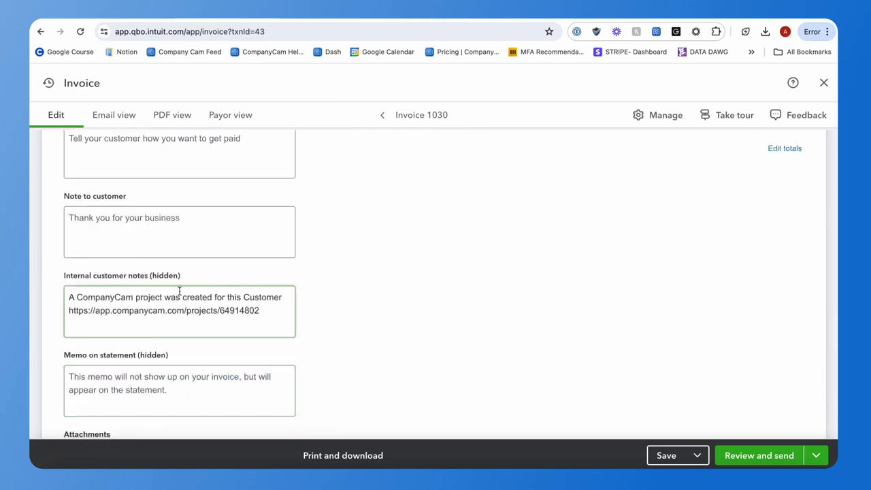
pyautogui.scroll(1, 181, 303)
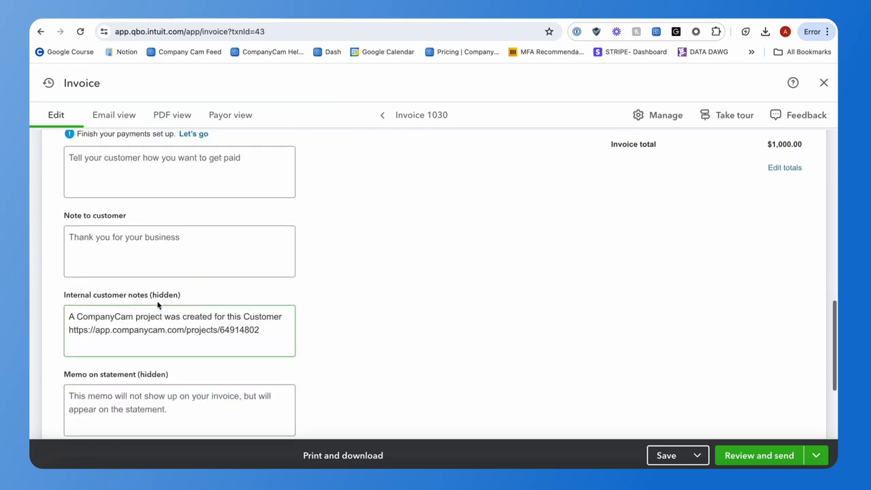
# Load the CompanyCam project link from the invoice's internal customer notes in another tab.
pyautogui.tripleClick(273, 332)
pyautogui.hotkey('ctrl', 'c')
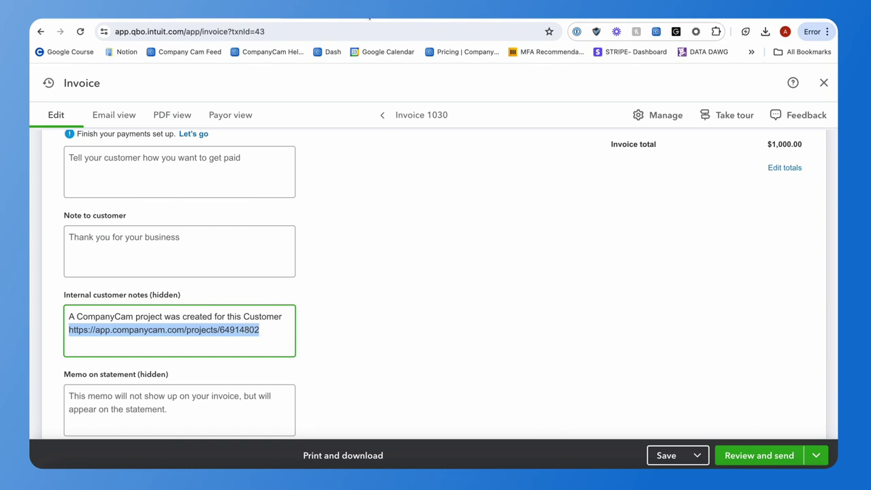
pyautogui.click(369, 18)
pyautogui.click(279, 32)
pyautogui.hotkey('ctrl', 'v')
pyautogui.press('Return')
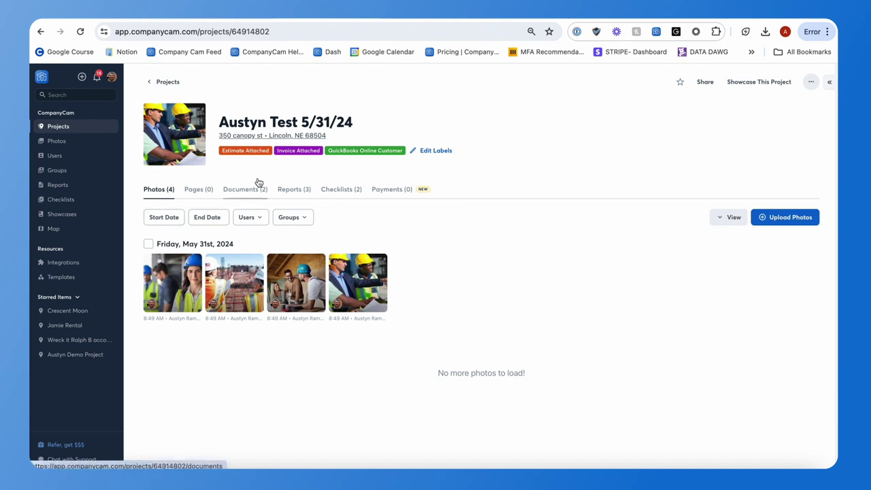
# Open the 5/31/24 test project from the Project Feed and select all four May 31st photos.
pyautogui.click(60, 126)
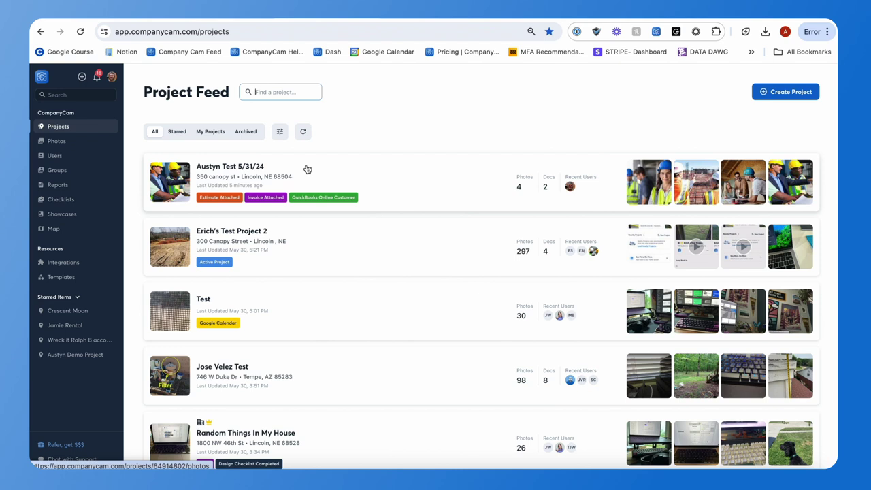
pyautogui.click(305, 170)
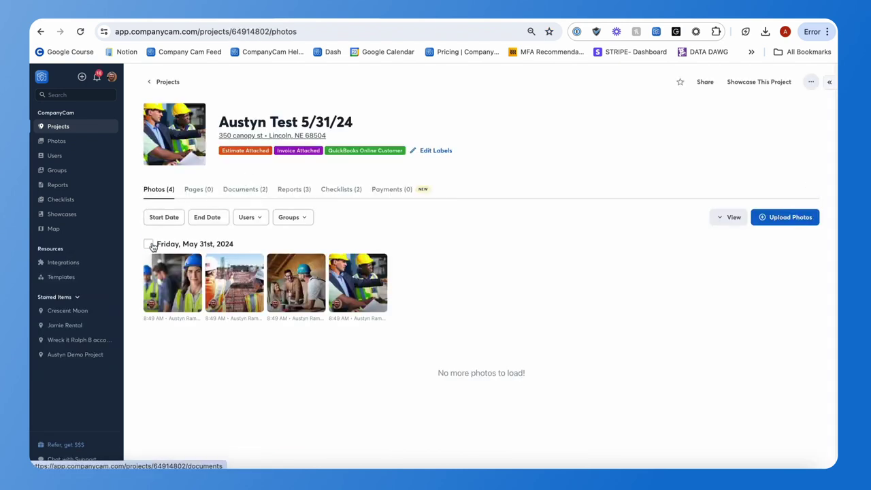
pyautogui.click(150, 244)
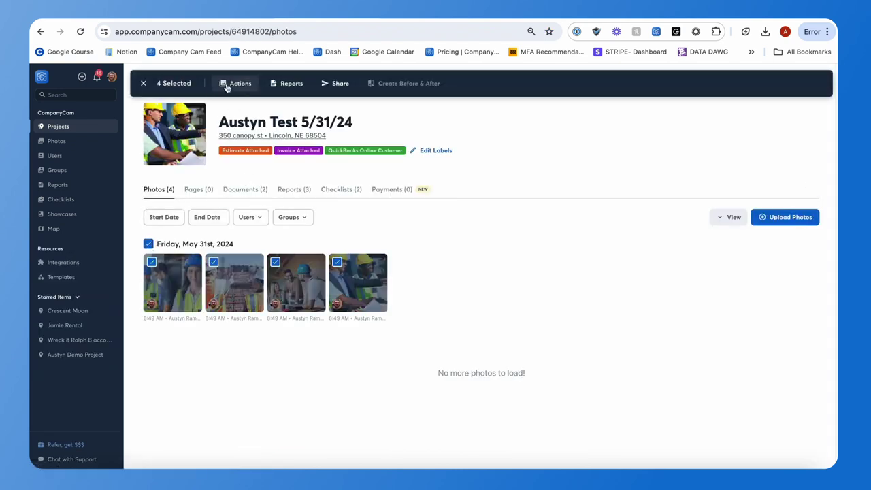
# Open Send Photos to QuickBooks Online, view the record list, then close it without sending.
pyautogui.click(227, 86)
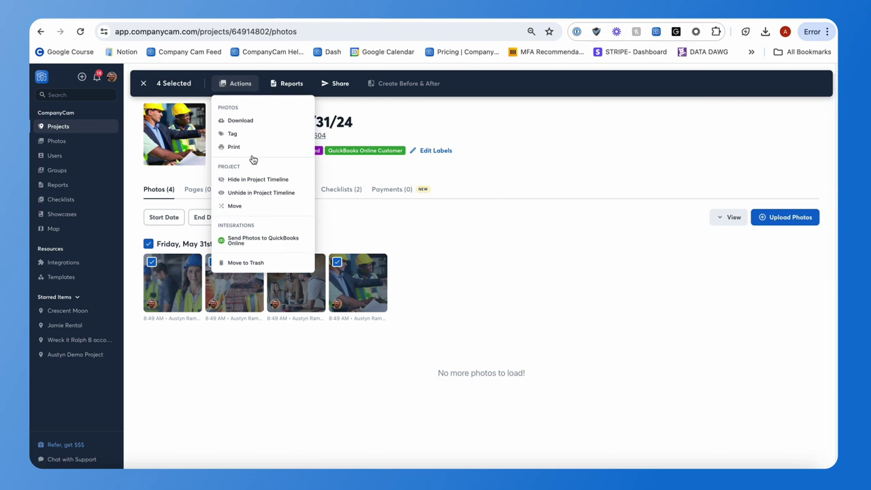
pyautogui.click(245, 241)
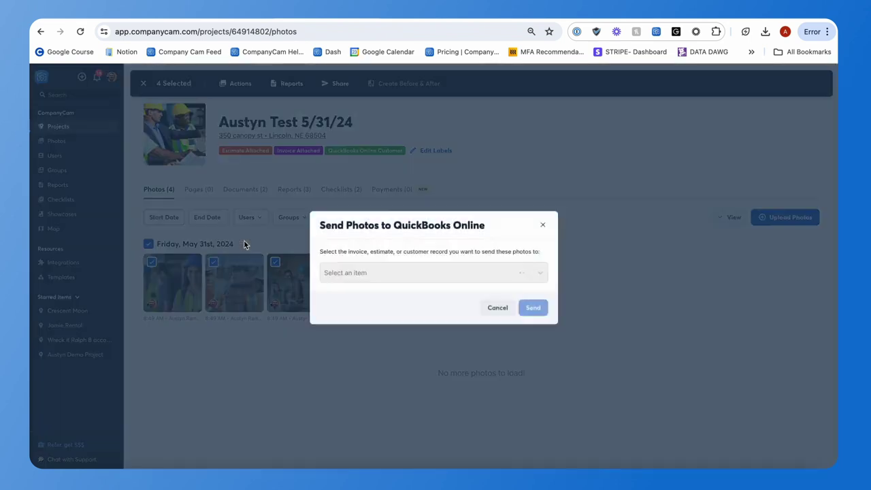
pyautogui.click(453, 275)
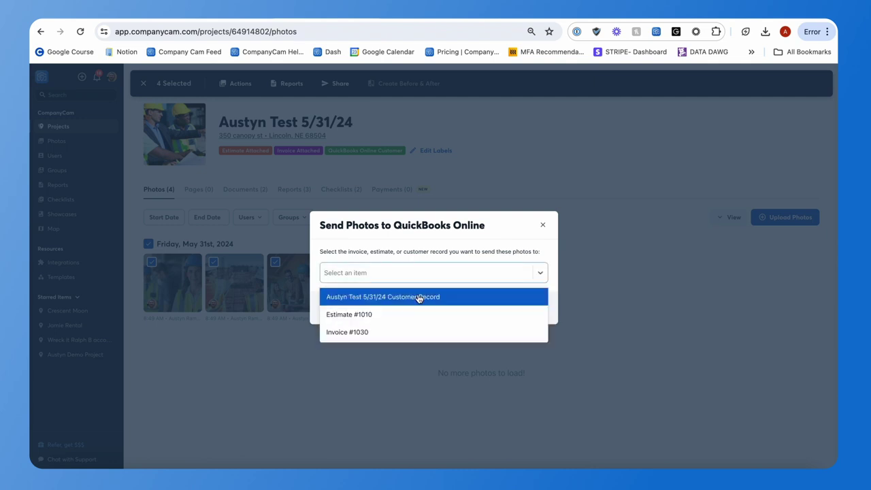
pyautogui.click(462, 188)
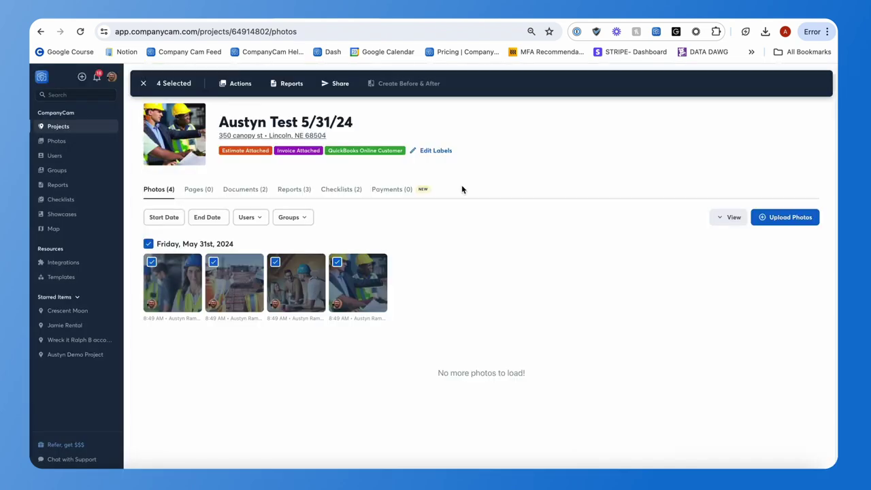